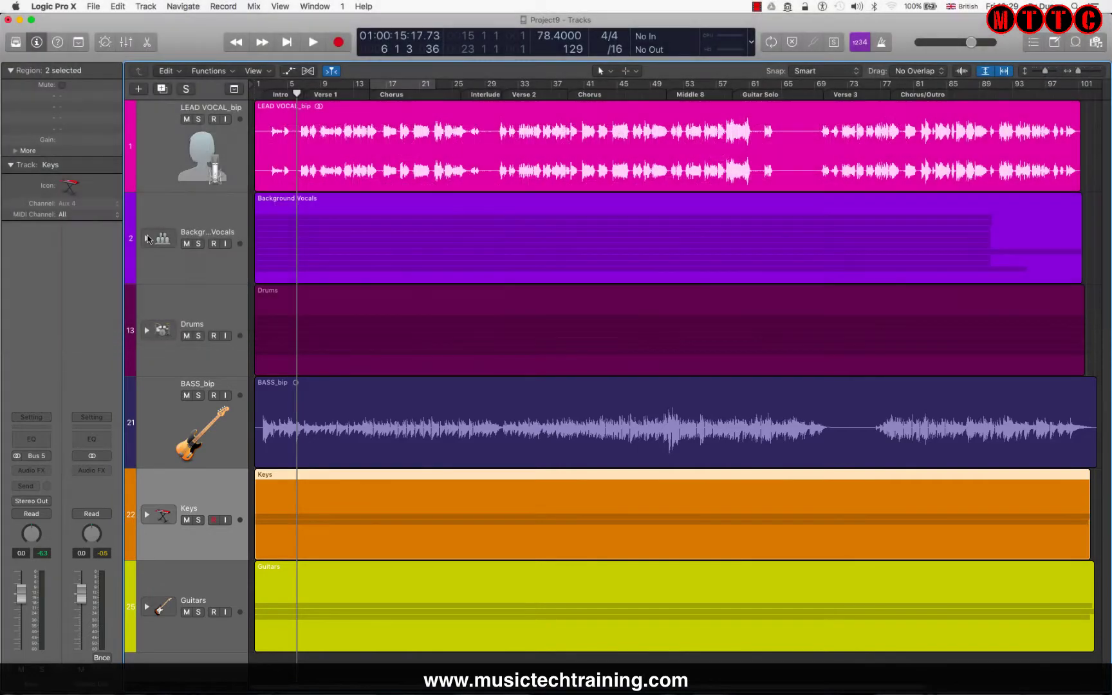
Step: Browse the Background Vocals stack and select the LEAD VOCAL_bip and Drums regions
left_click(147, 238)
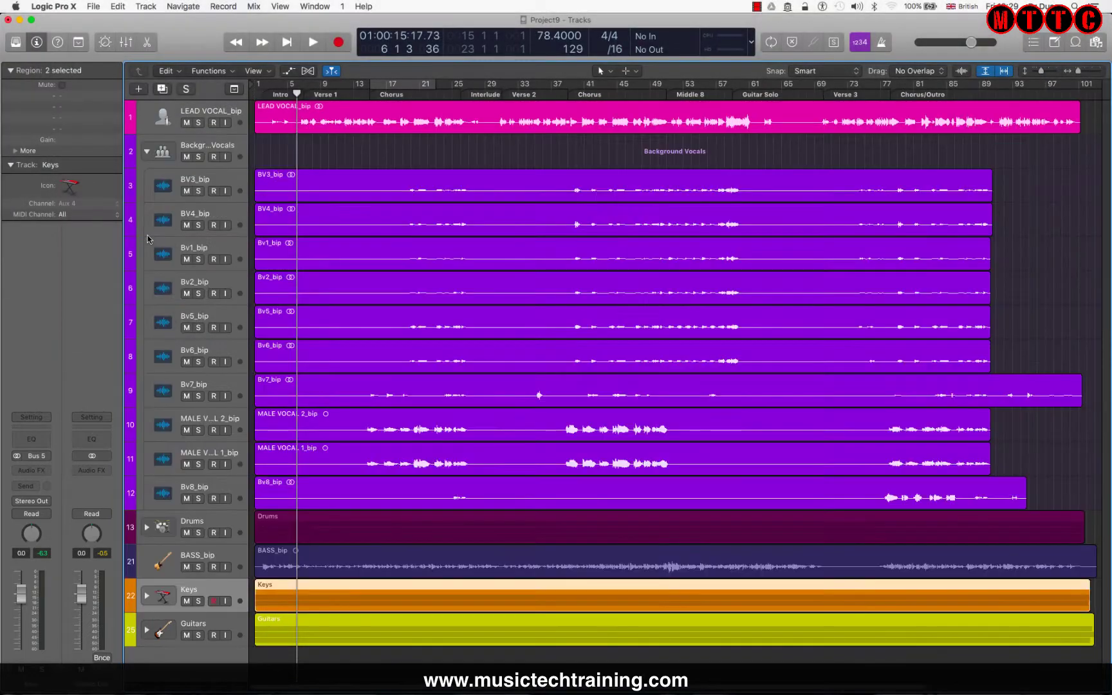
left_click(149, 155)
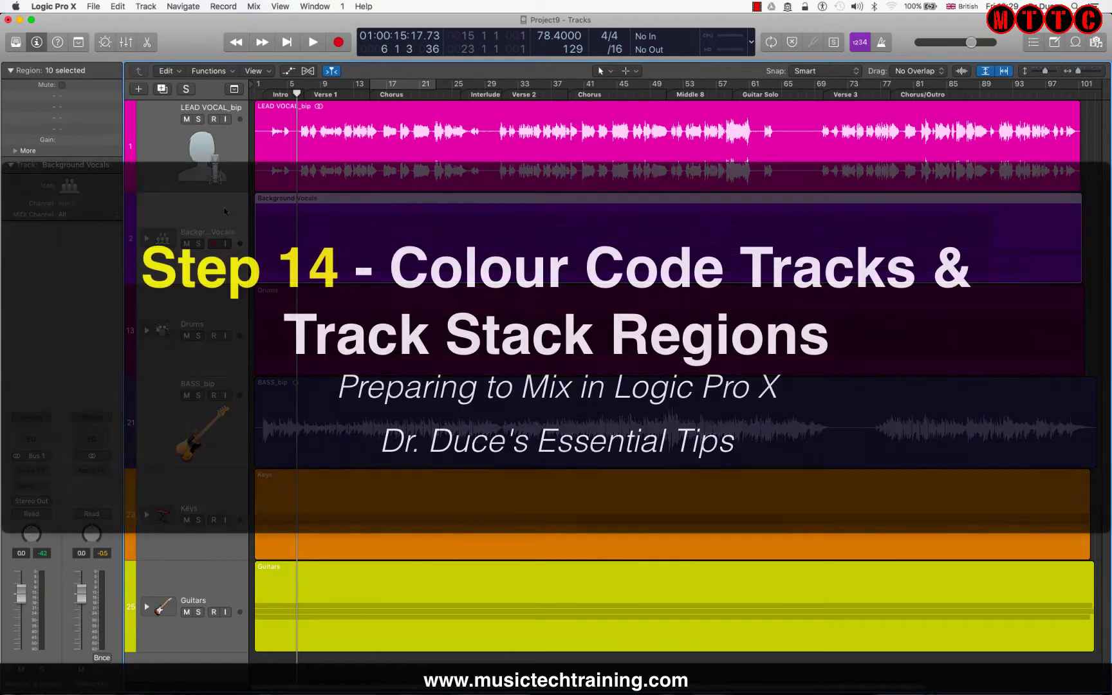
left_click(224, 210)
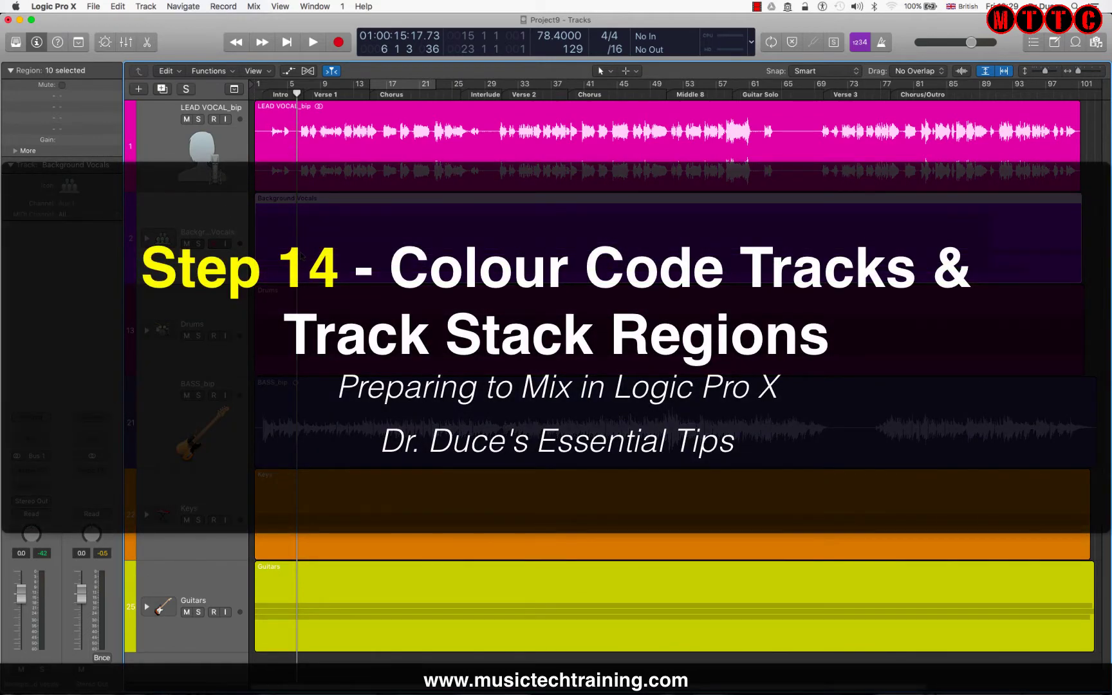
key("Up")
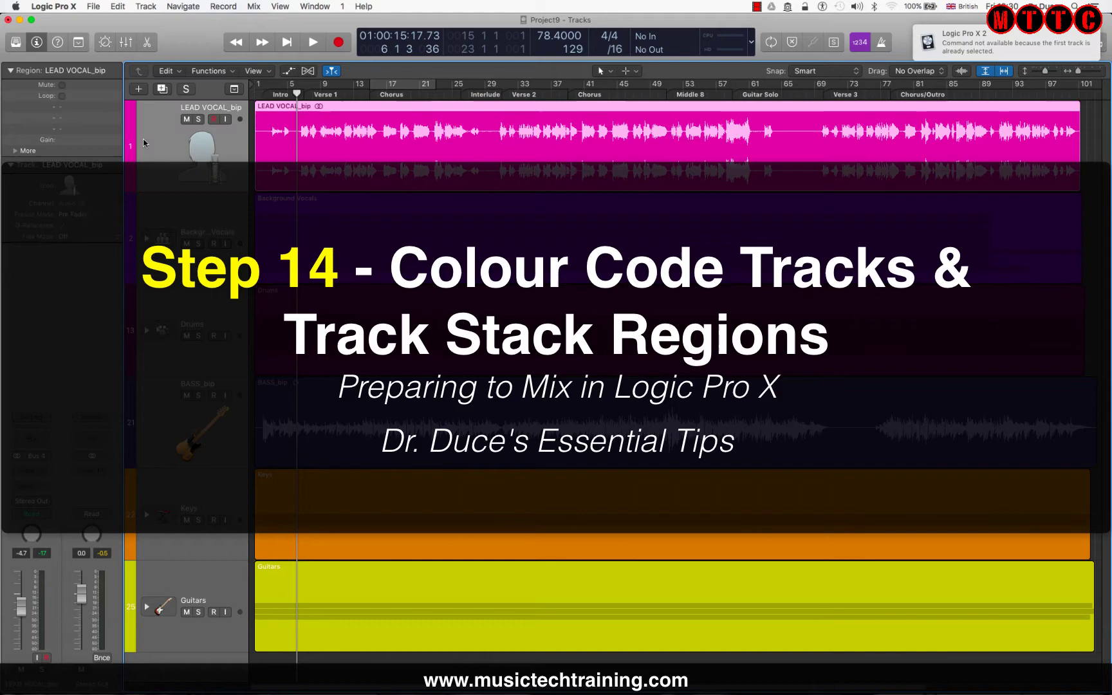
key("Down")
key("Down")
key("Down")
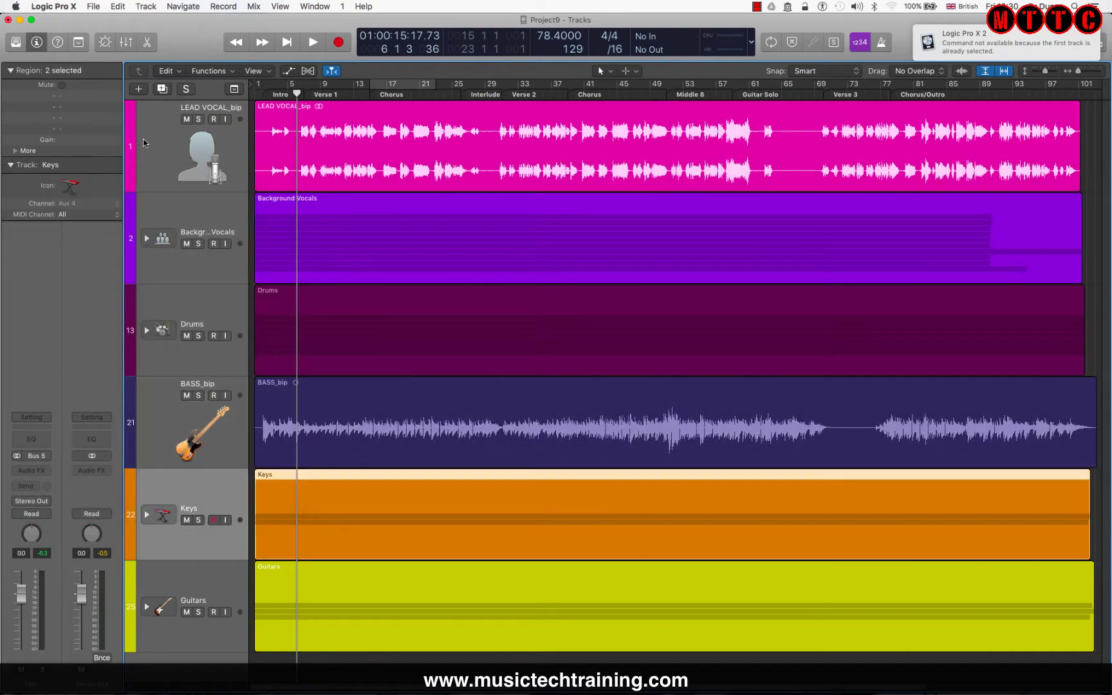
left_click(468, 165)
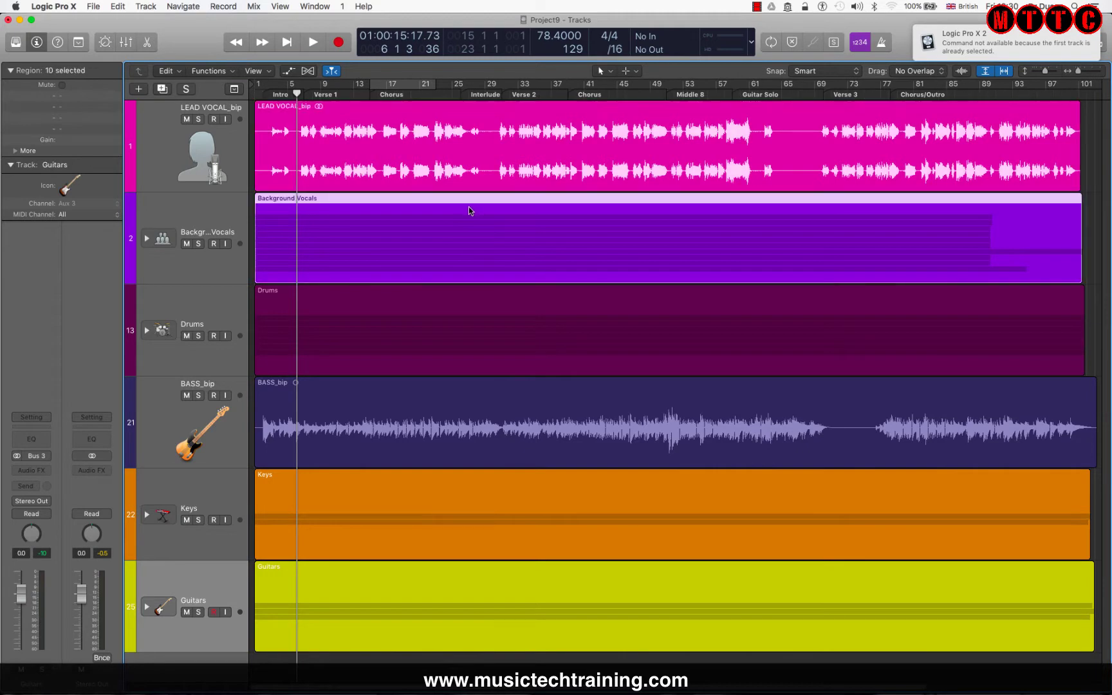
left_click(438, 338, "shift")
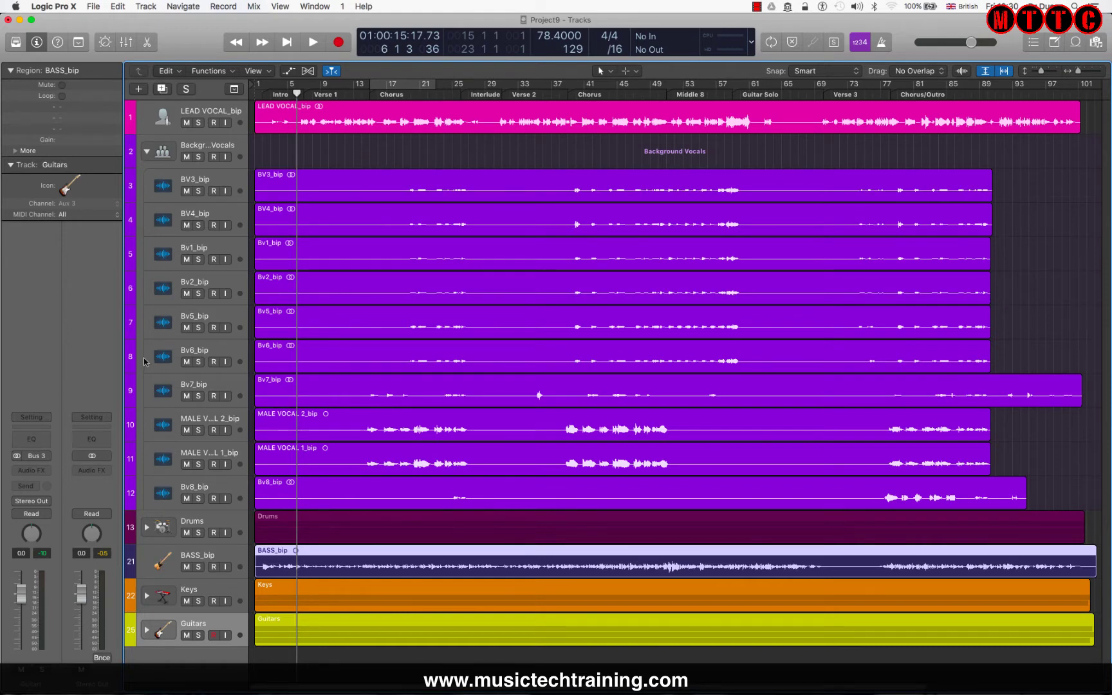
Step: Collapse Background Vocals and expand the Drums stack to show its seven drum tracks
left_click(147, 151)
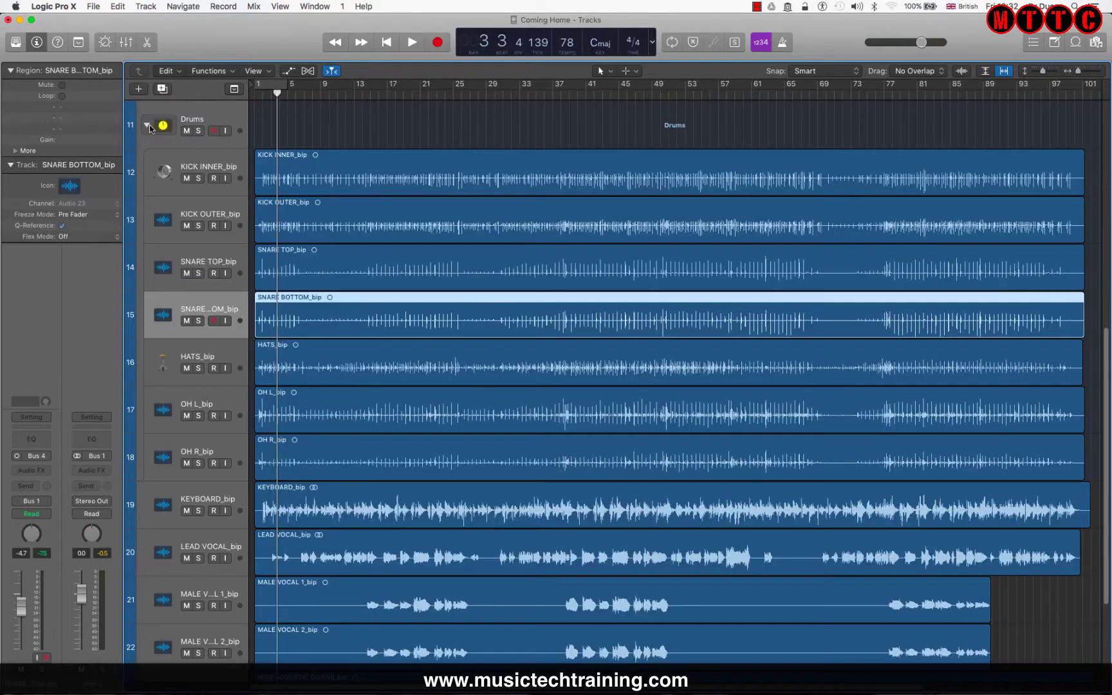
left_click(147, 126)
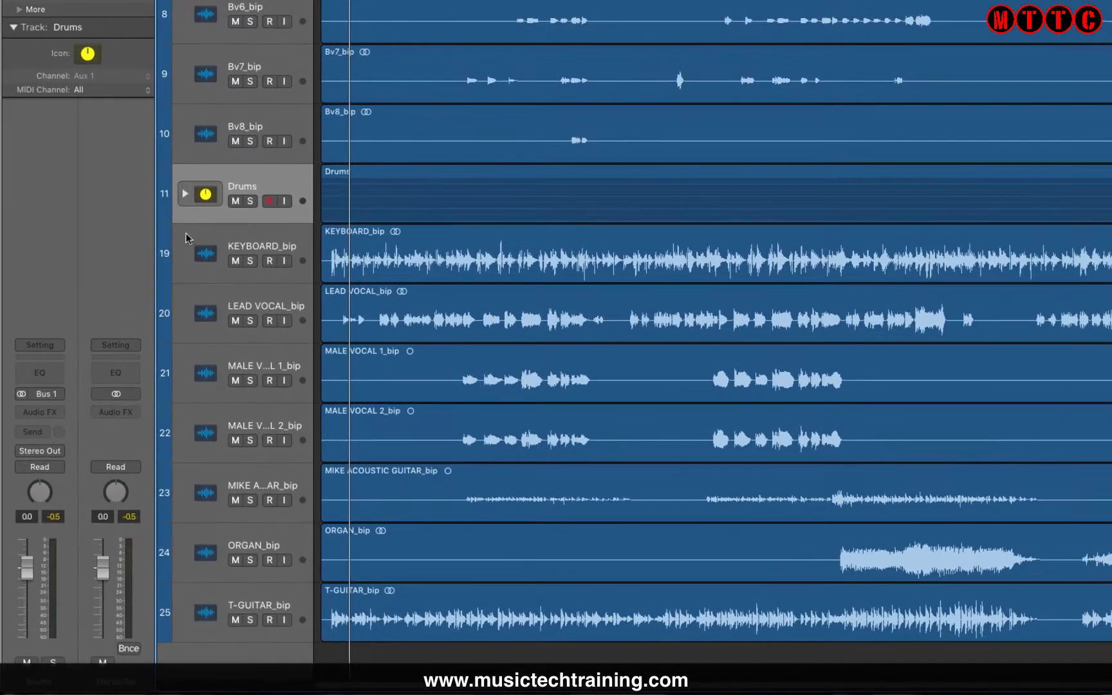
left_click(185, 194)
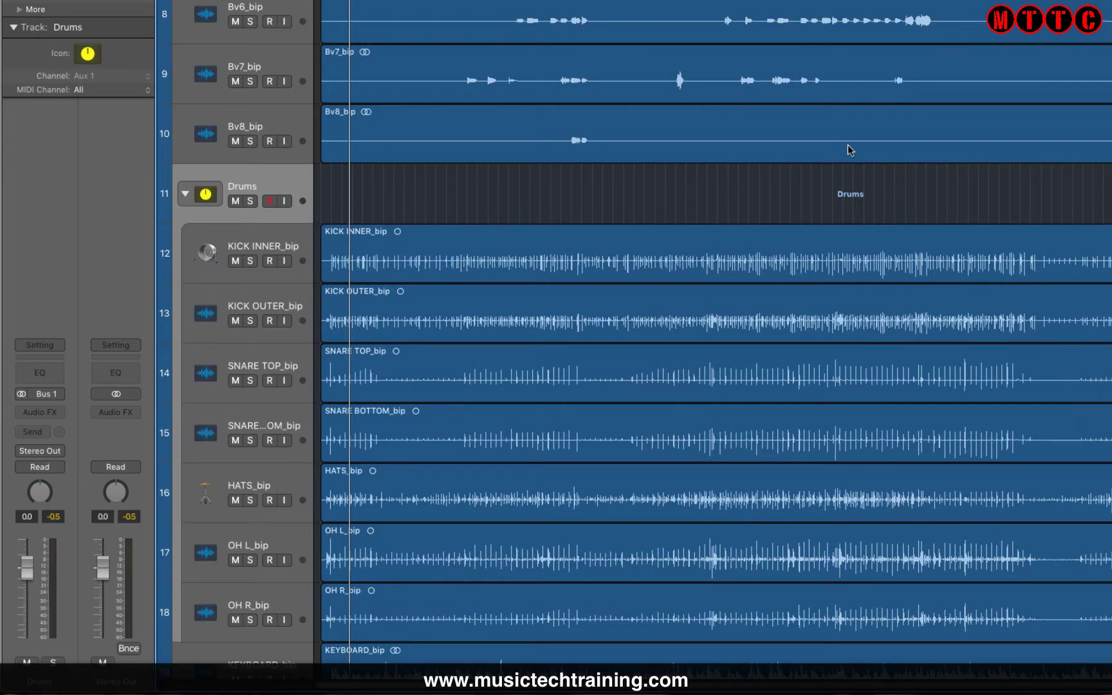
scroll(636, 339, "down", 5)
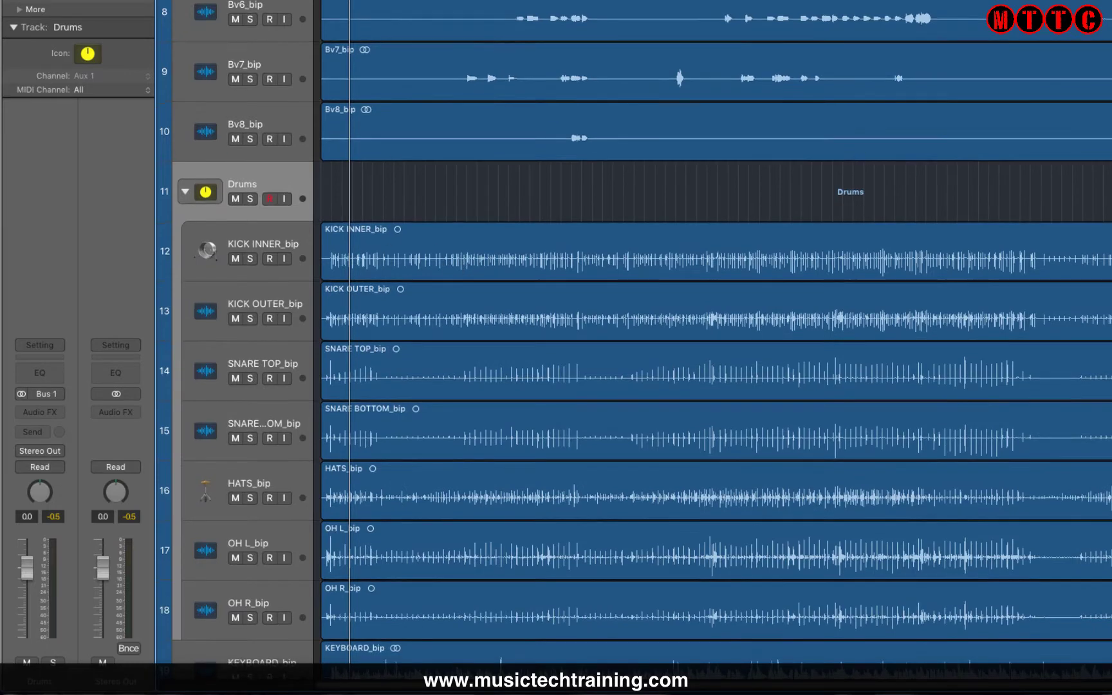
scroll(188, 196, "down", 2)
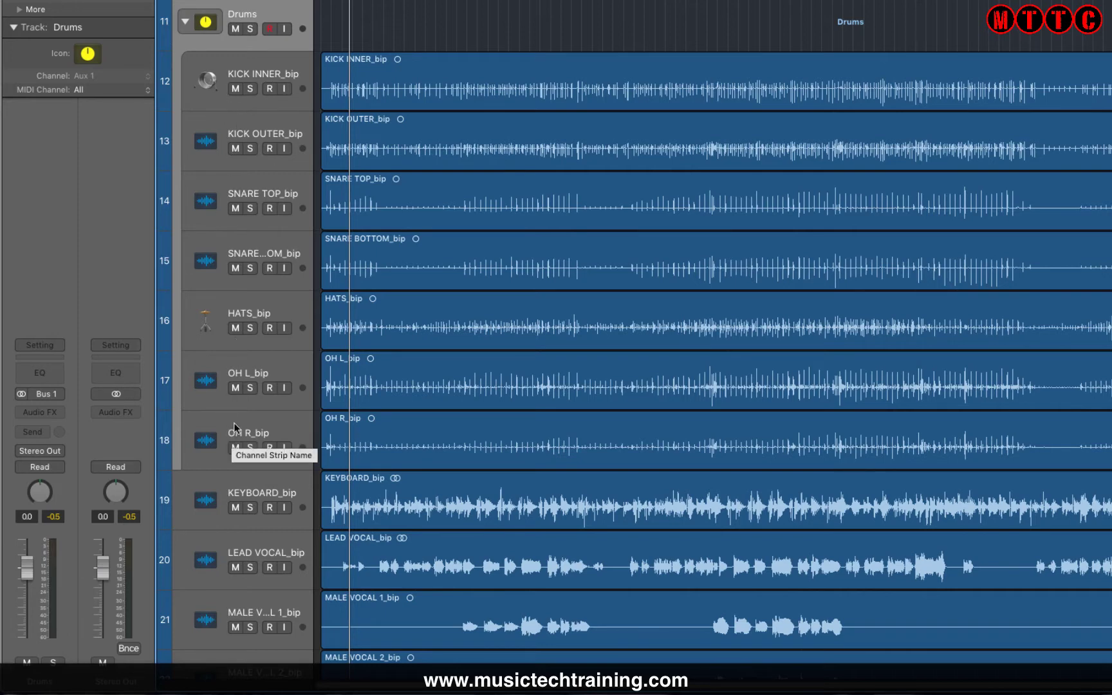
Step: Select OH R_bip, then marquee-select the seven drum regions from KICK INNER_bip to OH R_bip
left_click_drag(229, 421, 232, 447)
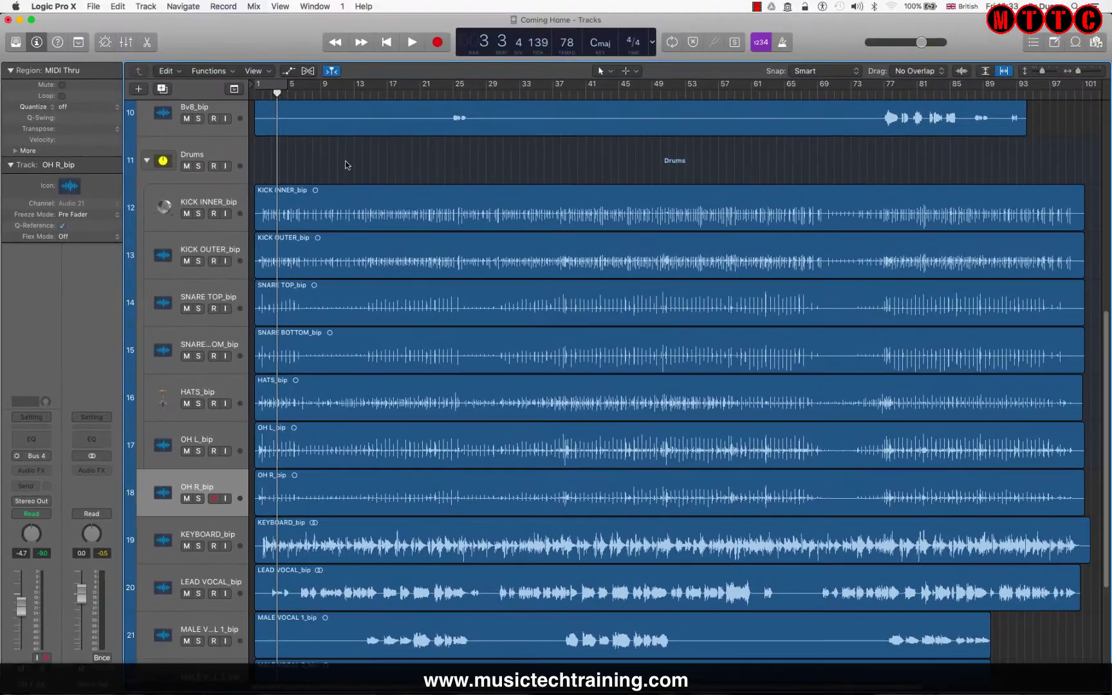
left_click_drag(345, 164, 411, 497)
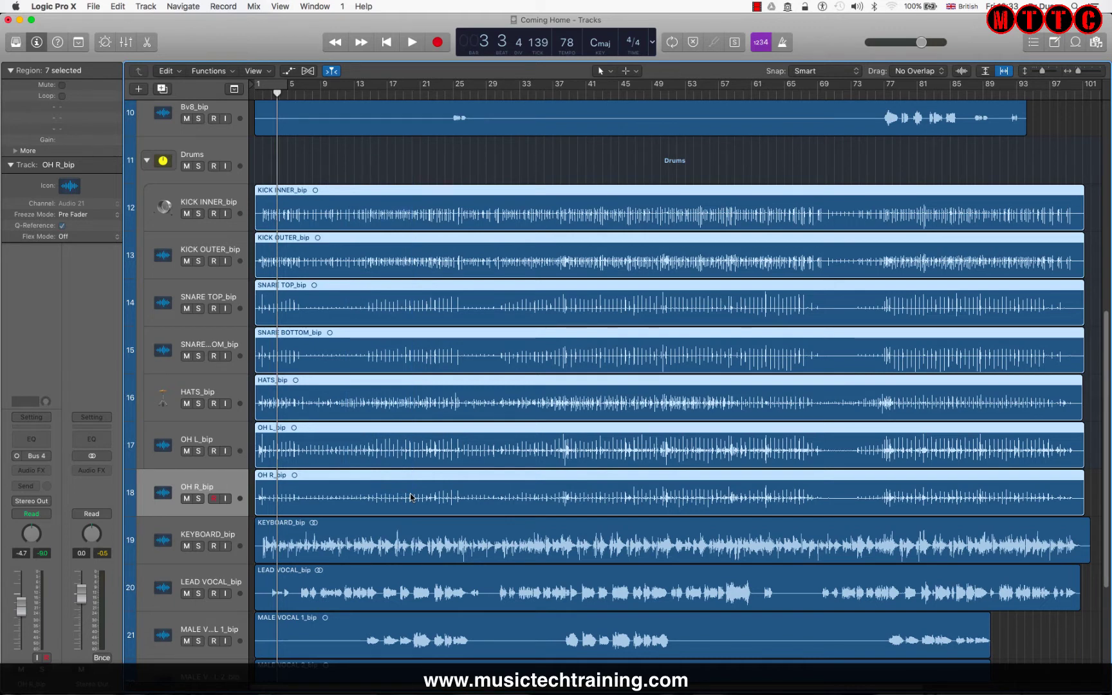
Step: Recolour the seven selected drum regions dark magenta from the Option-C colour palette
key("alt+c")
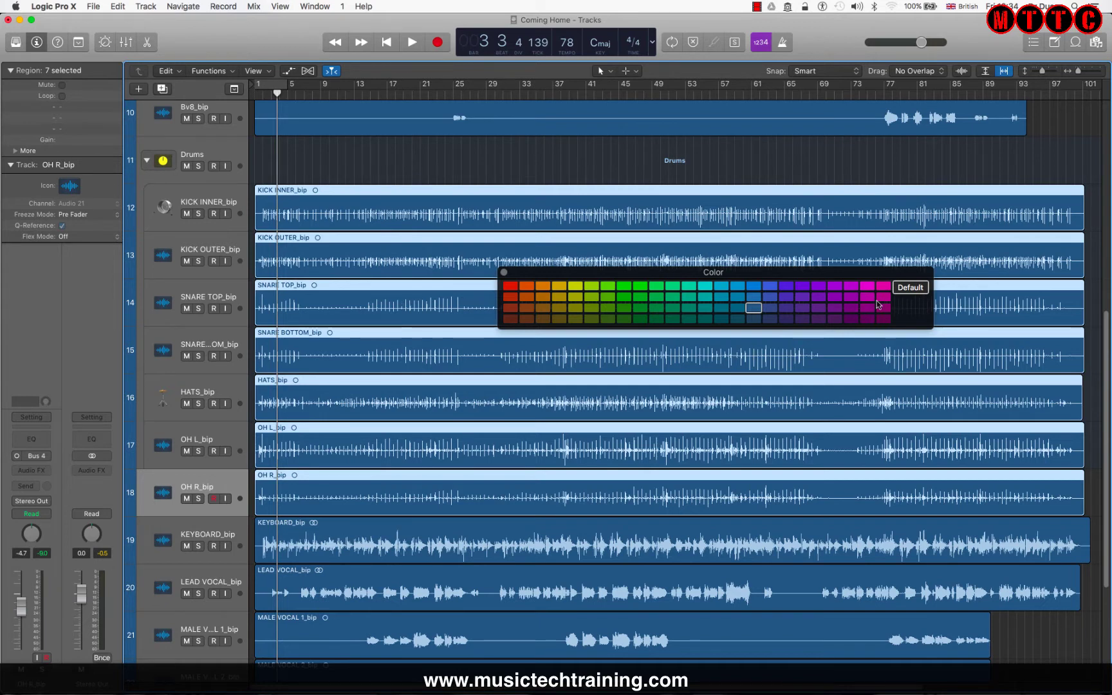
left_click(886, 320)
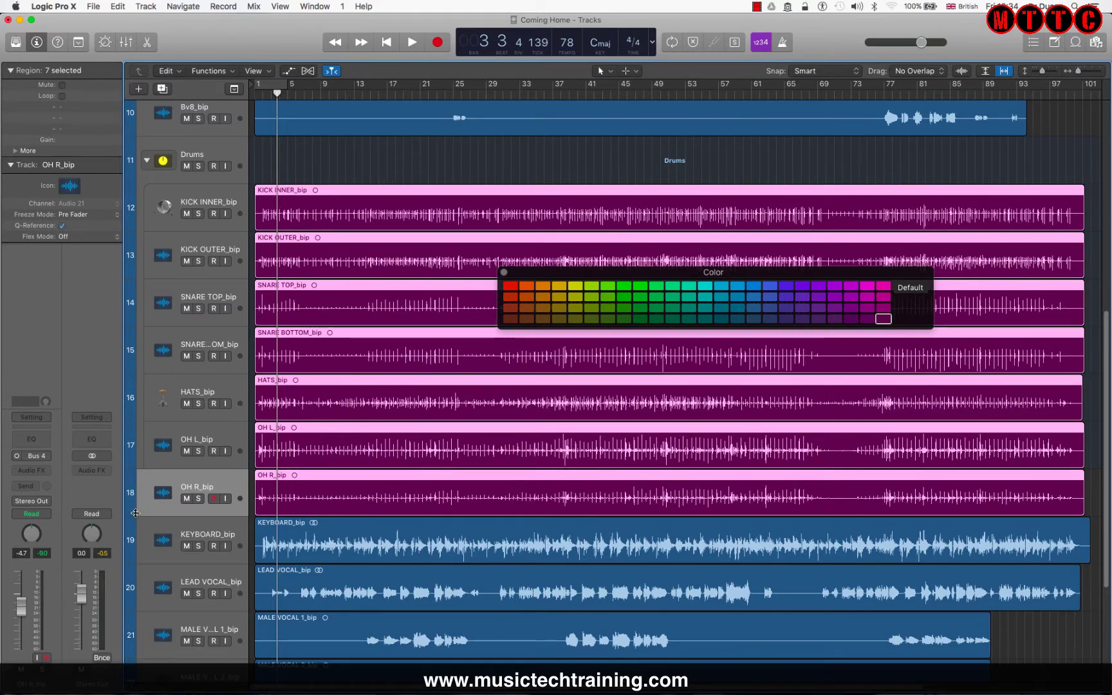
Step: Select all seven drum tracks, KICK INNER_bip through OH R_bip
left_click(152, 144)
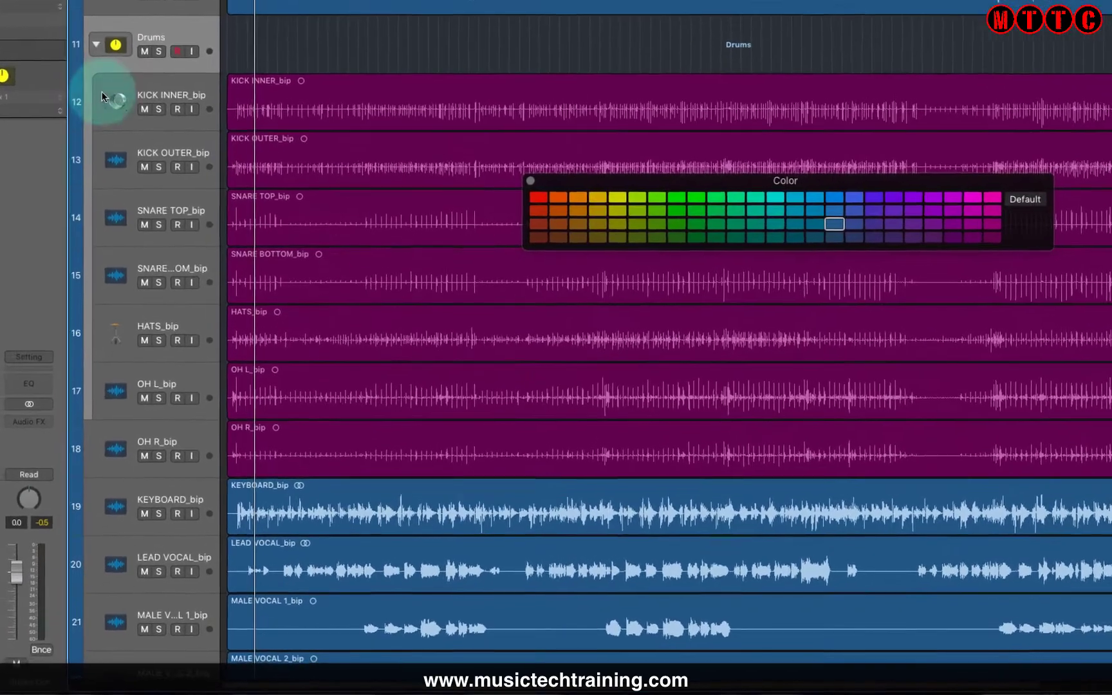
left_click(101, 93)
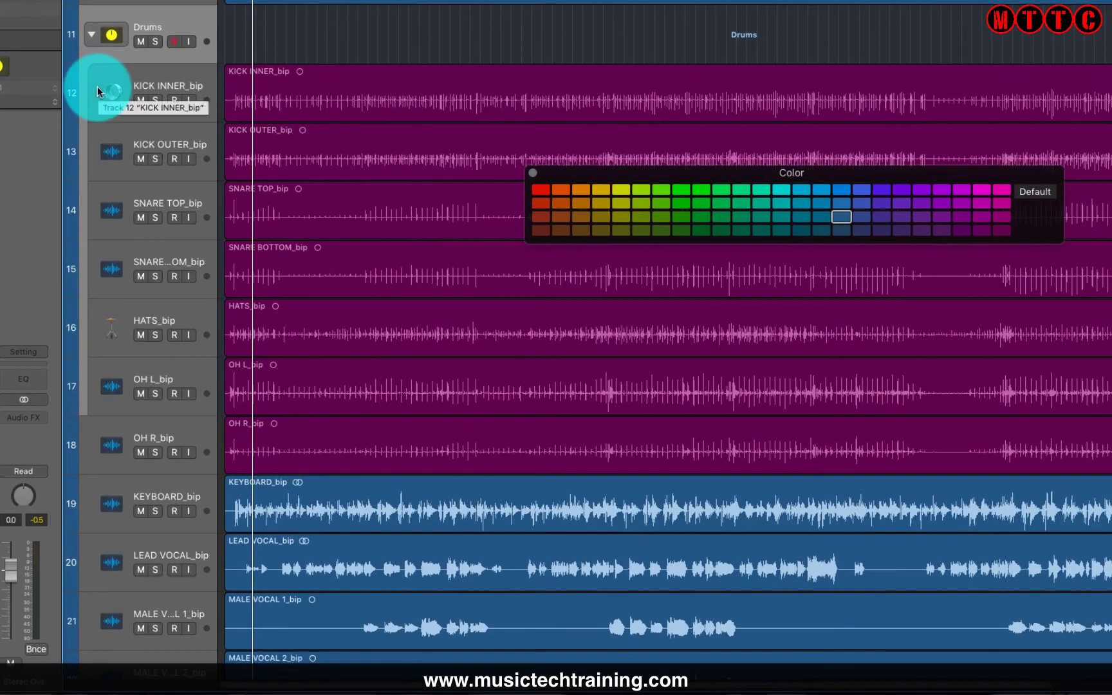
left_click(97, 87)
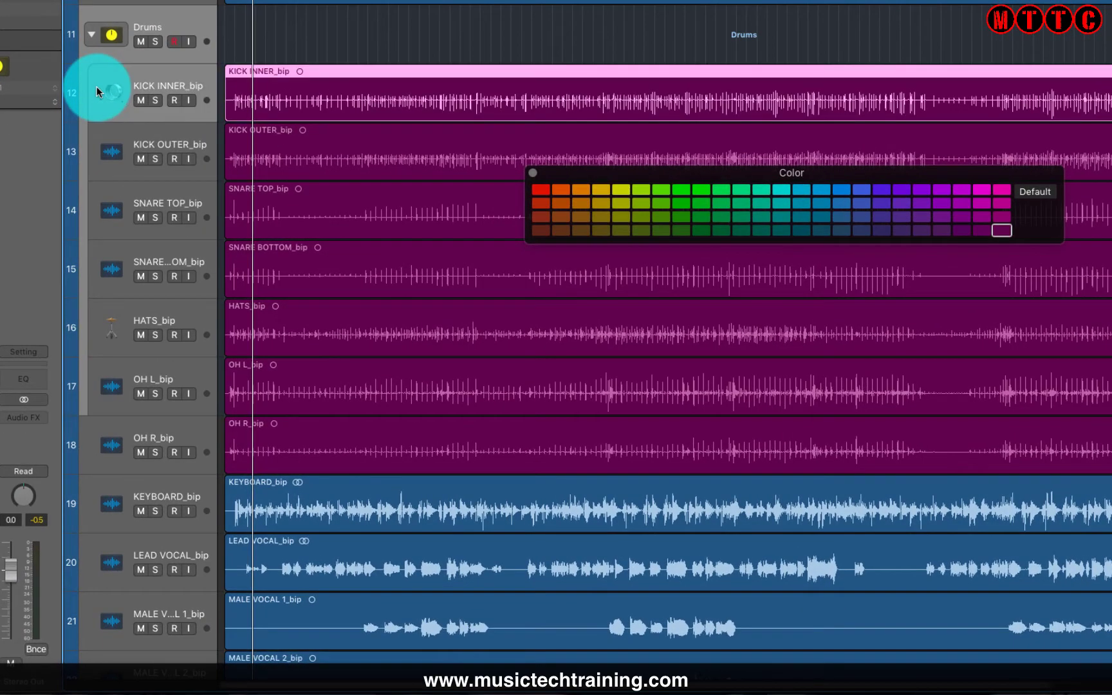
left_click(104, 131, "shift")
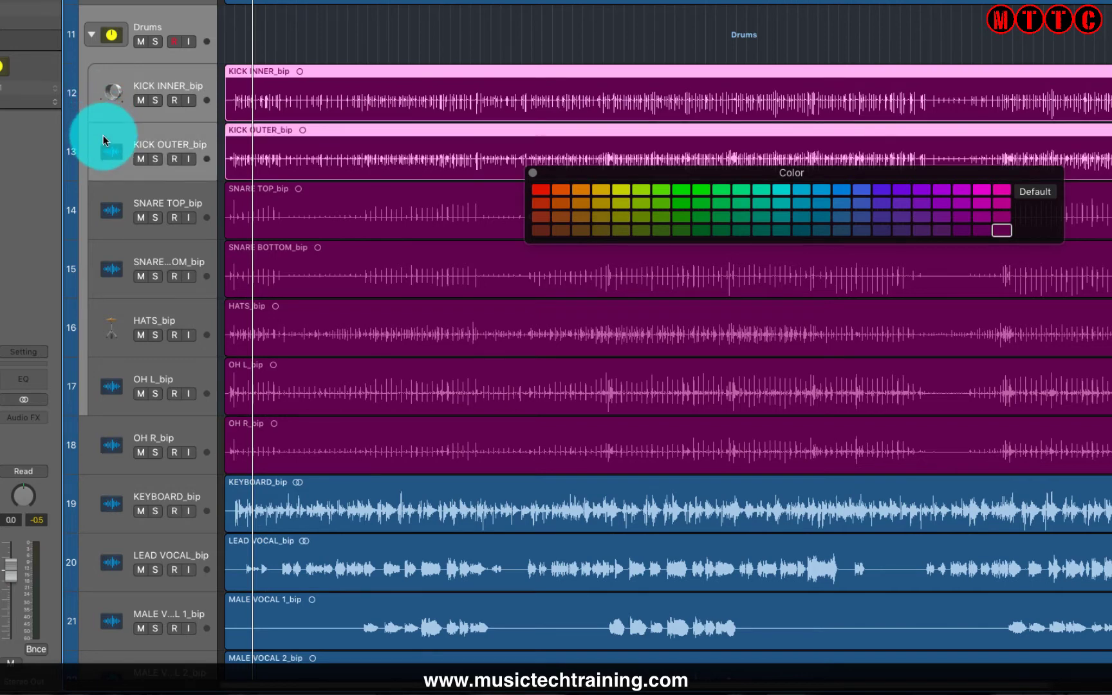
left_click(110, 199, "shift")
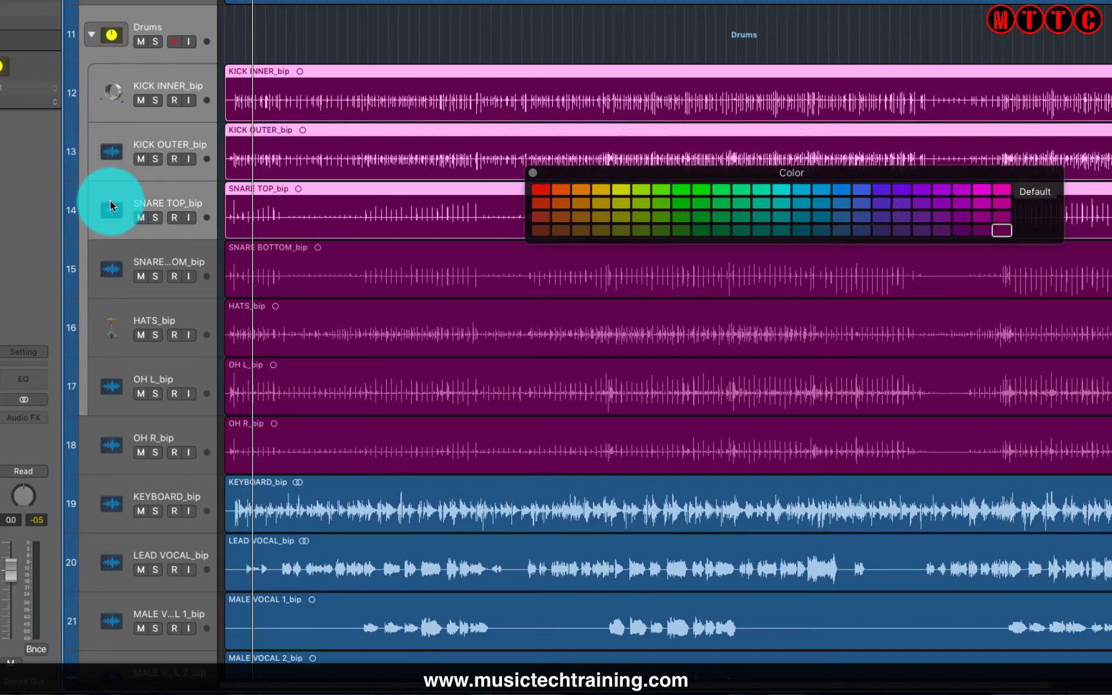
left_click(114, 386, "shift")
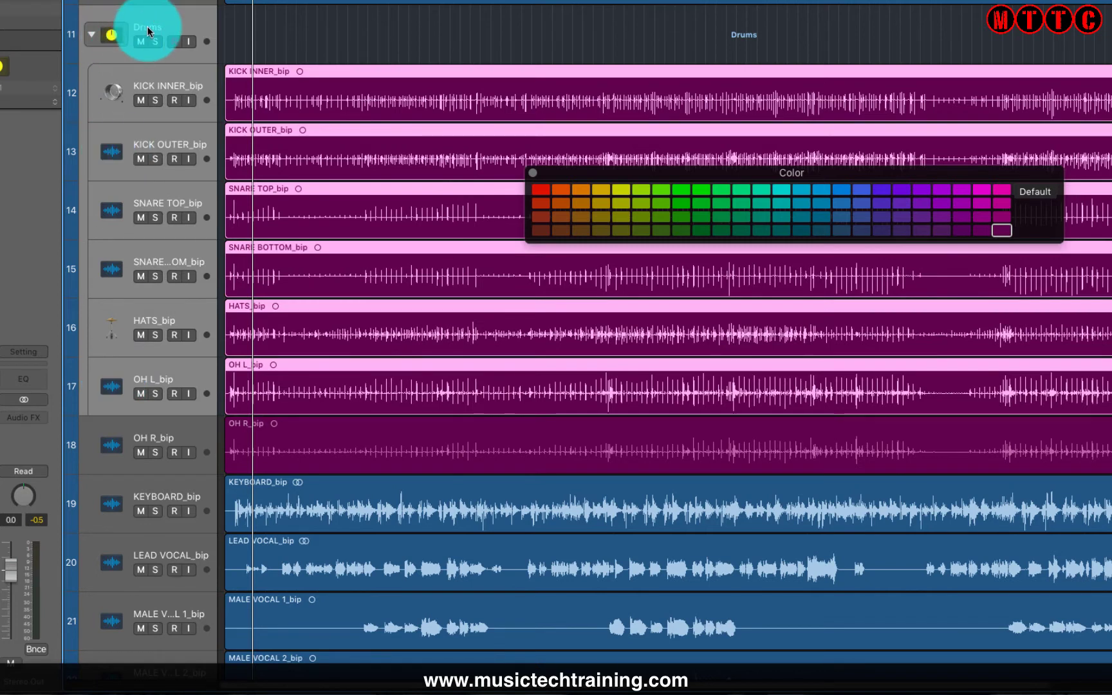
left_click(114, 429, "shift")
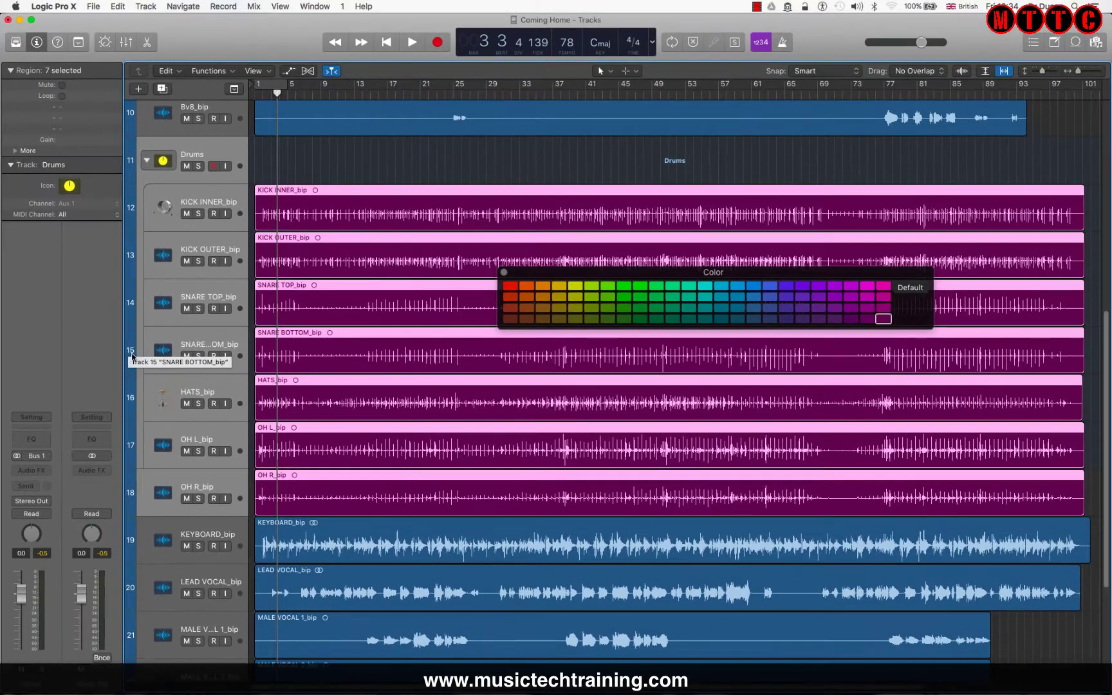
Step: Assign the dark magenta track colour to the selected drum tracks
right_click(130, 307)
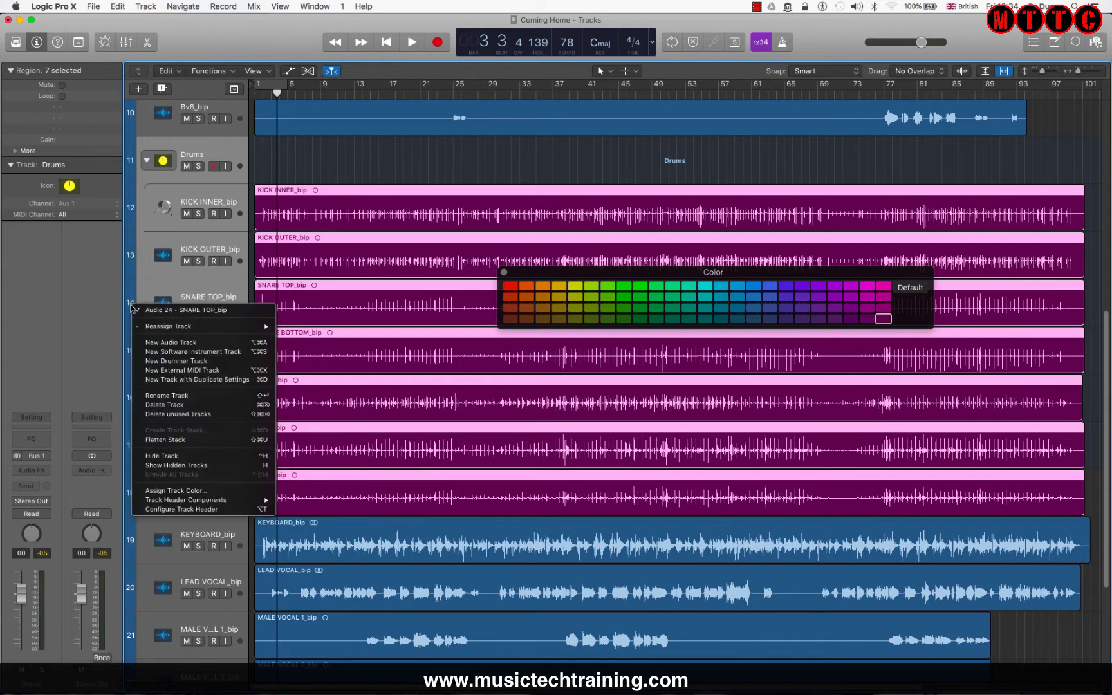
left_click(195, 492)
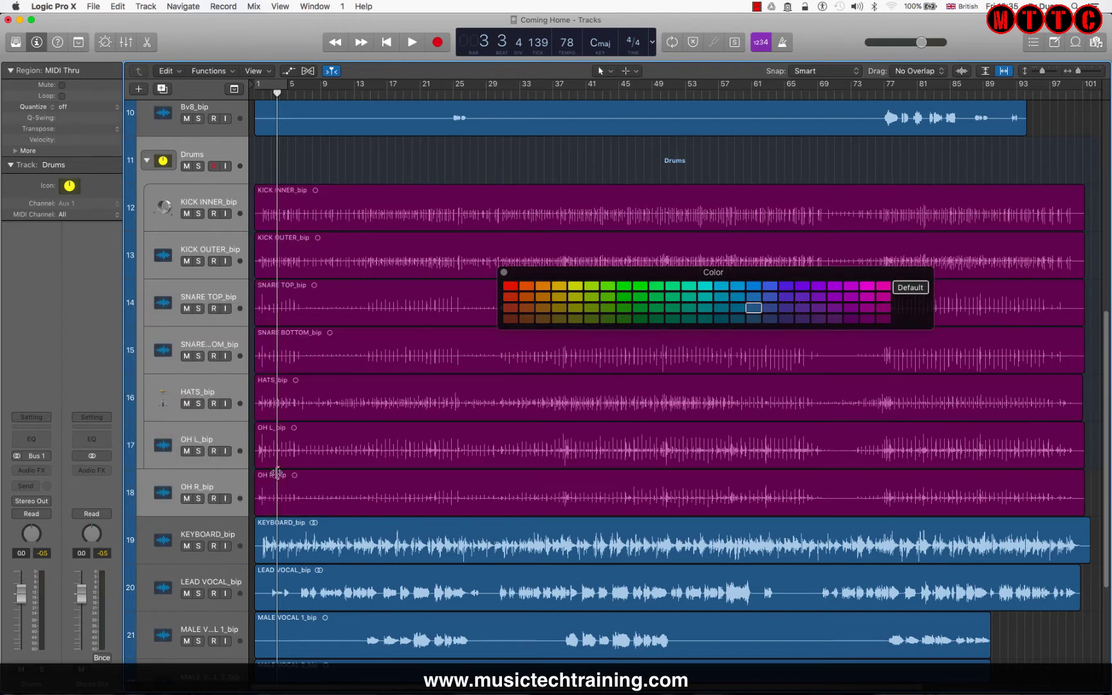
left_click(885, 318)
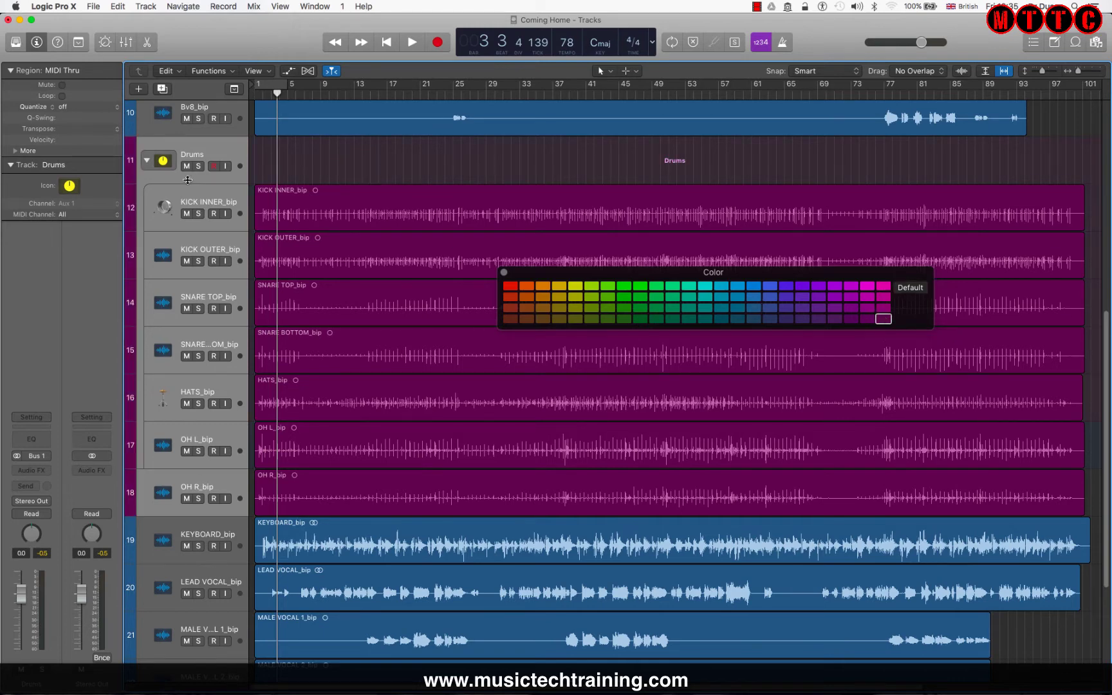
Step: Toggle the Drums stack open and closed and select the OH R_bip track
left_click(148, 161)
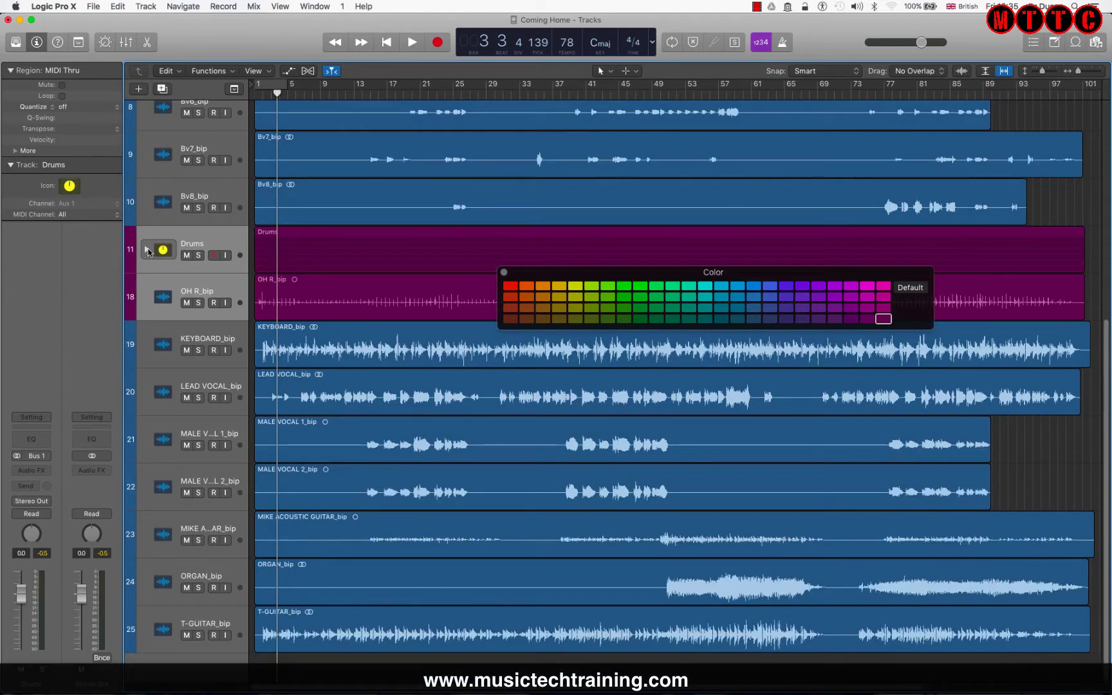
left_click(145, 250)
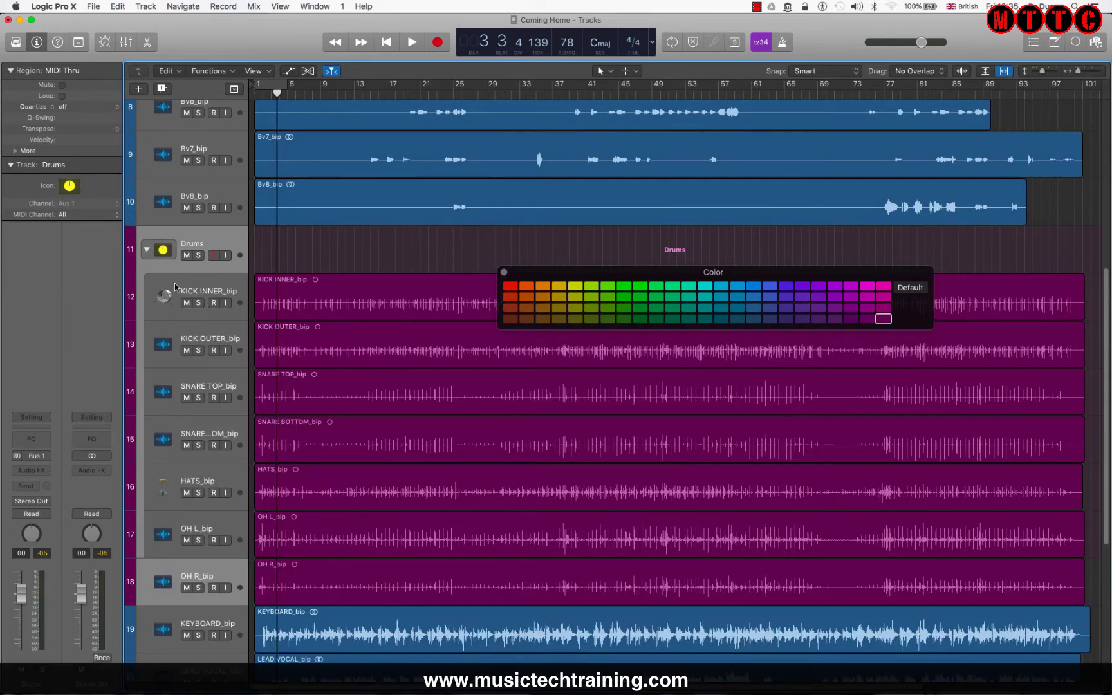
left_click(147, 251)
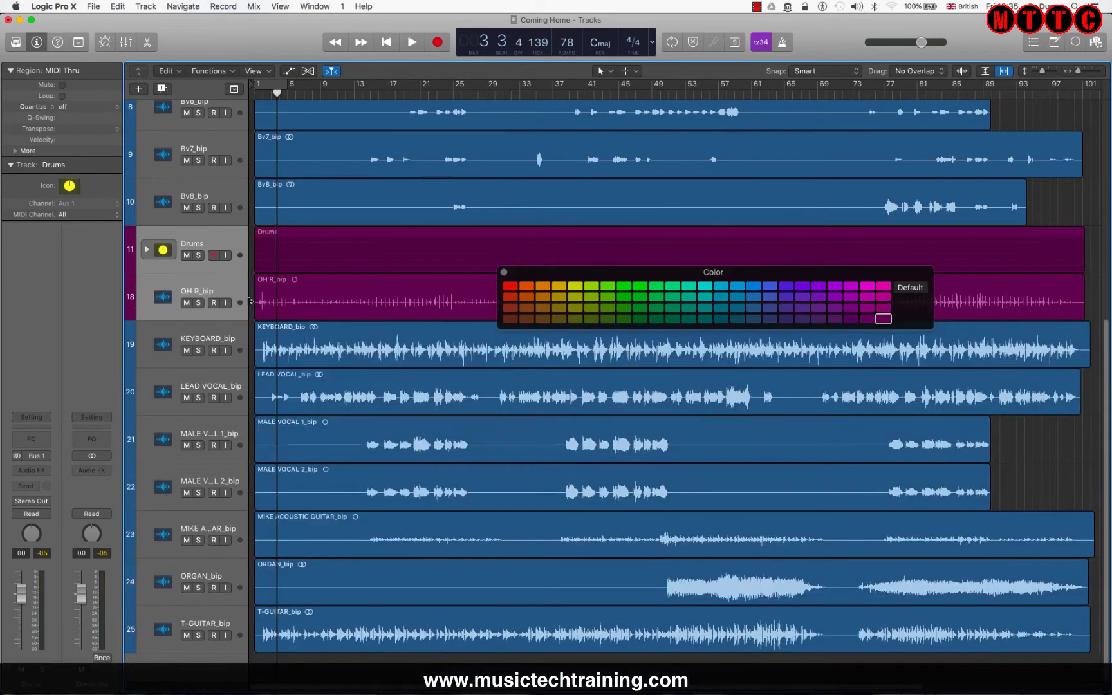
left_click(211, 341)
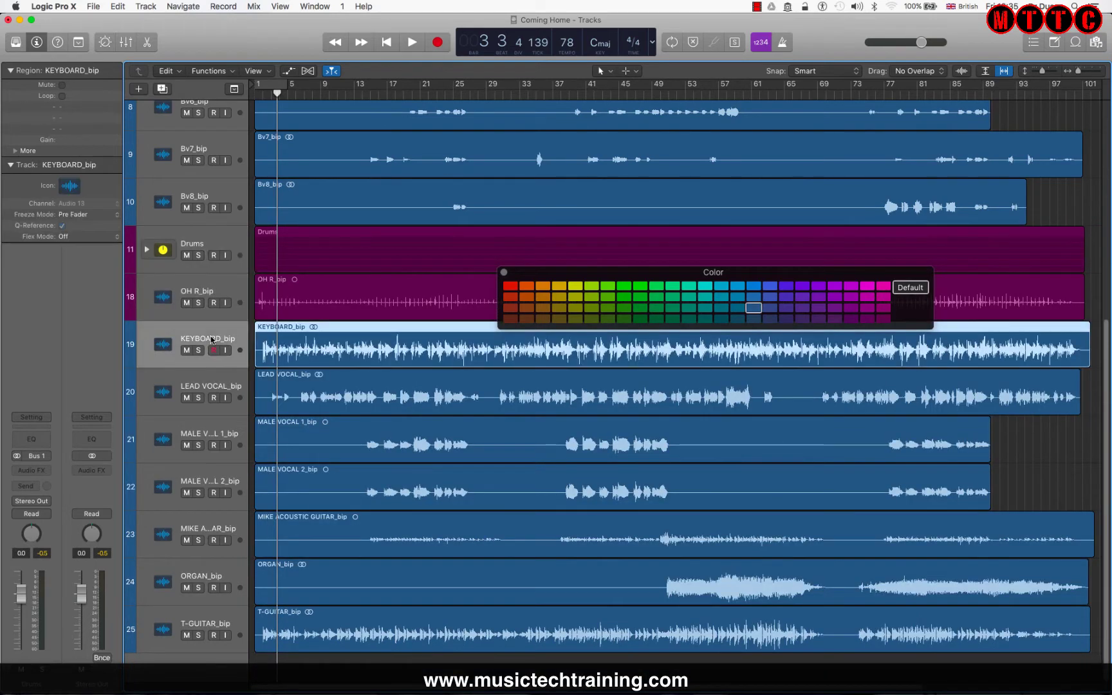
left_click(191, 295)
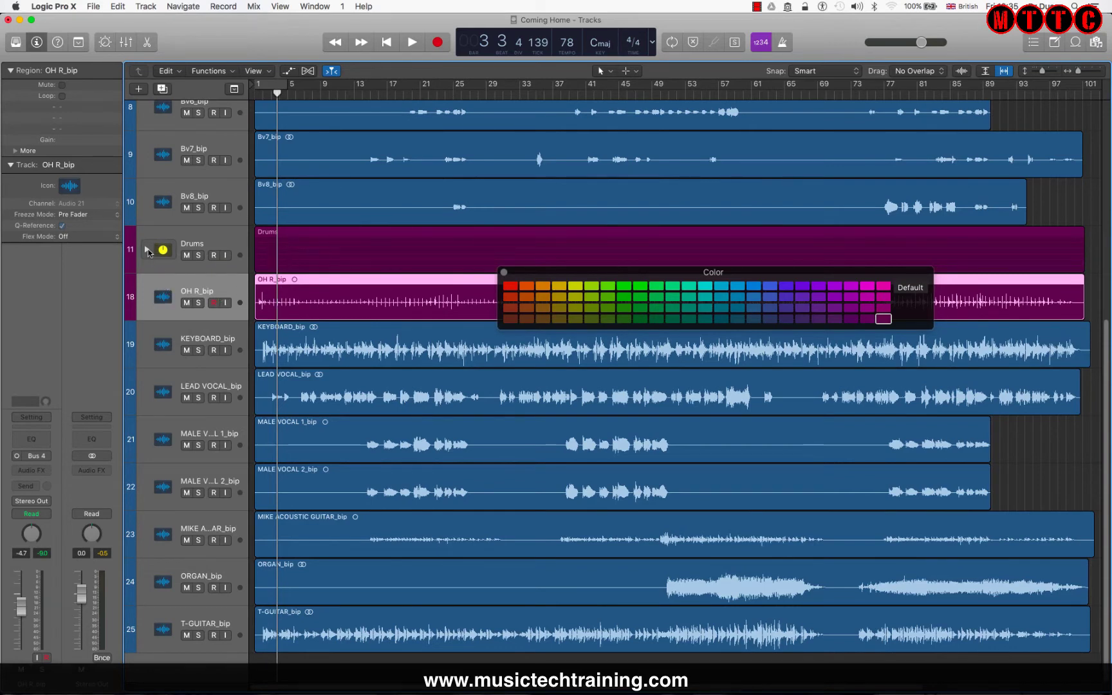
Step: Move OH R_bip above OH L_bip, collapse Drums, and close the Color palette
left_click(147, 251)
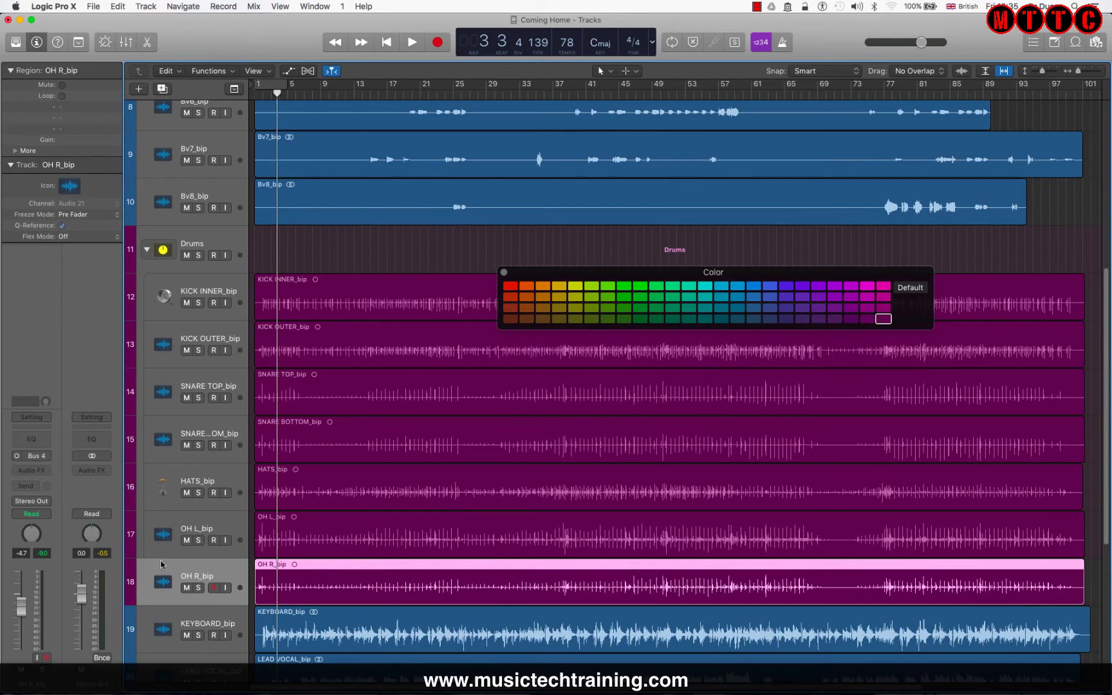
left_click_drag(159, 578, 206, 531)
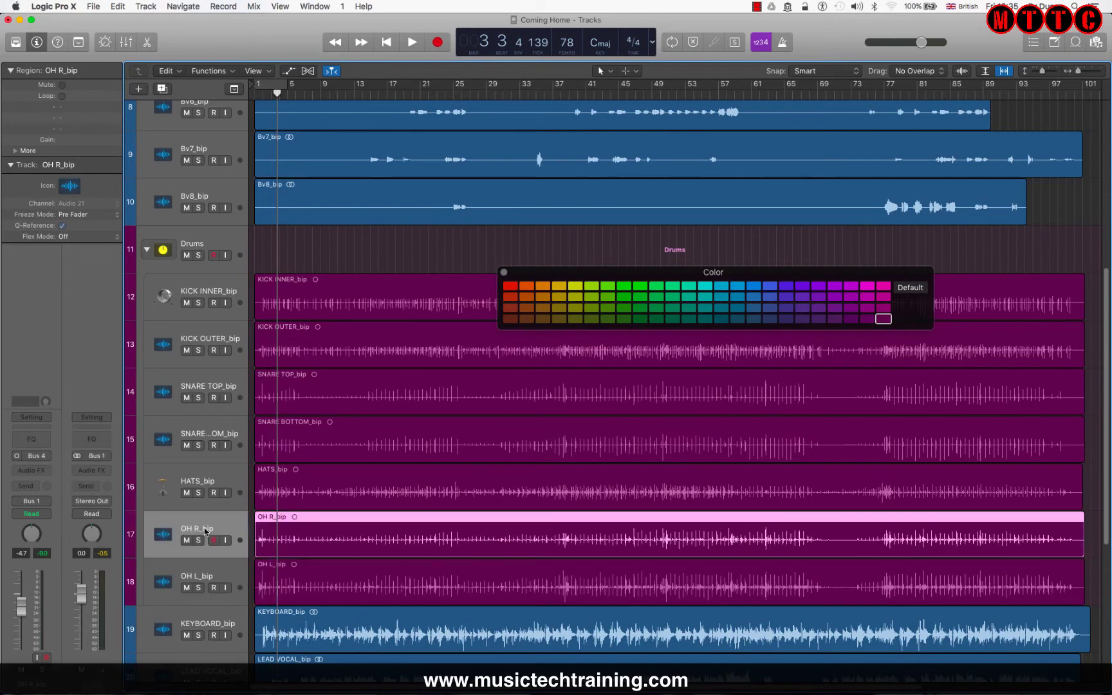
left_click(147, 251)
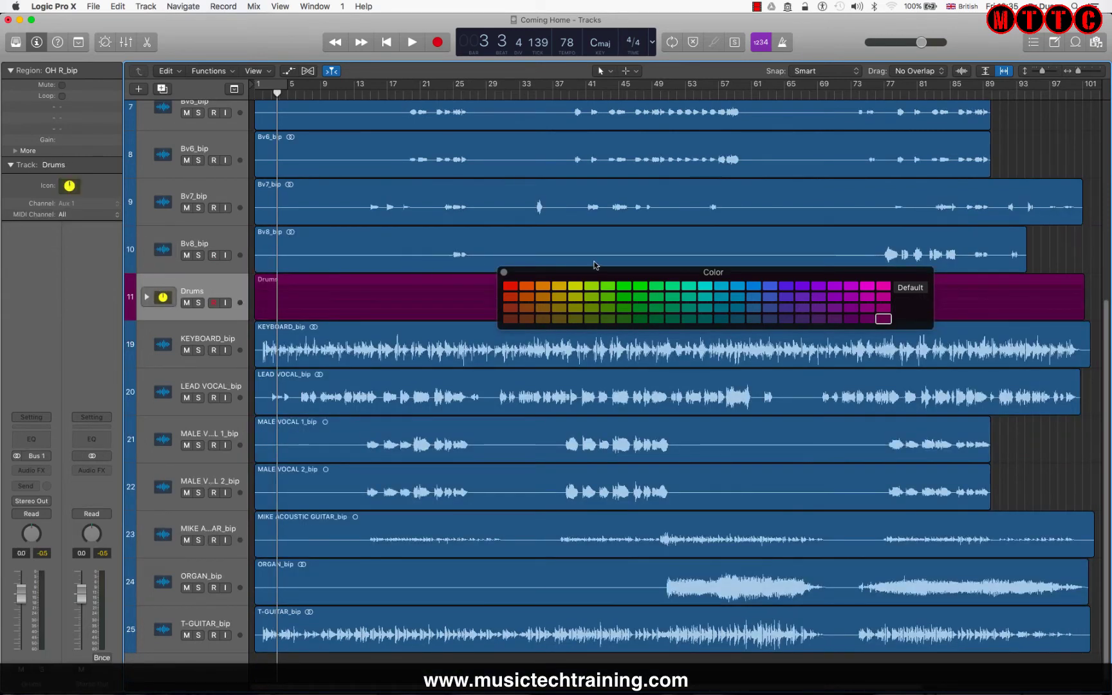
left_click(503, 273)
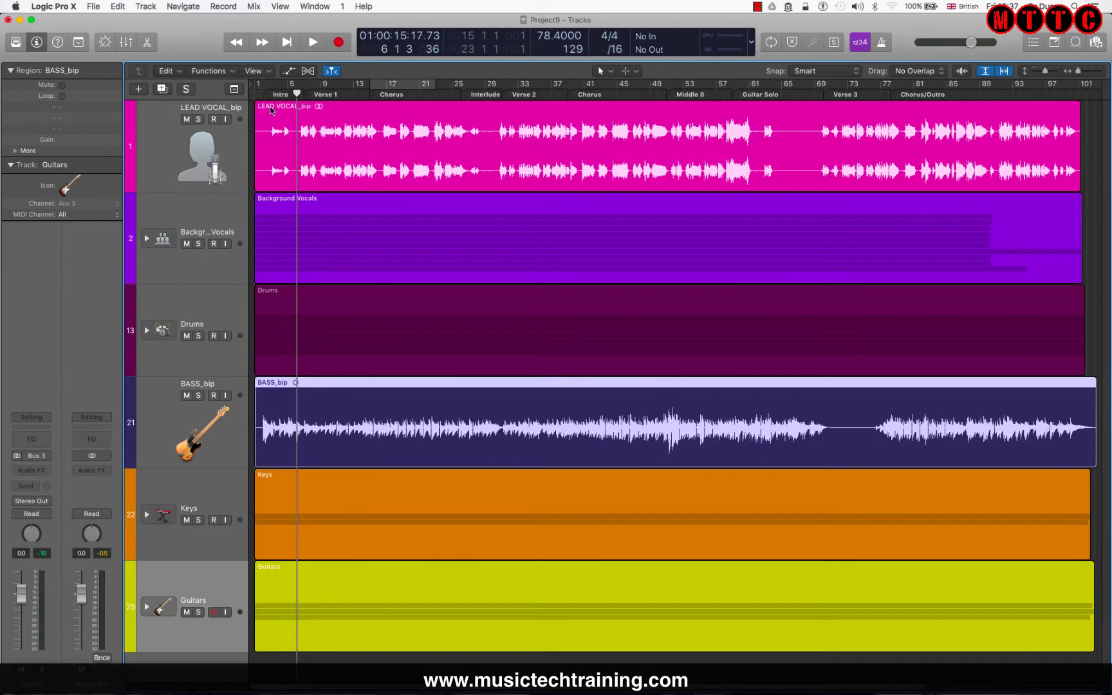
Step: Check the Lead Vocal, Background Vocals, Drums, Keys and Guitars icons, then expand Background Vocals
left_click(197, 155)
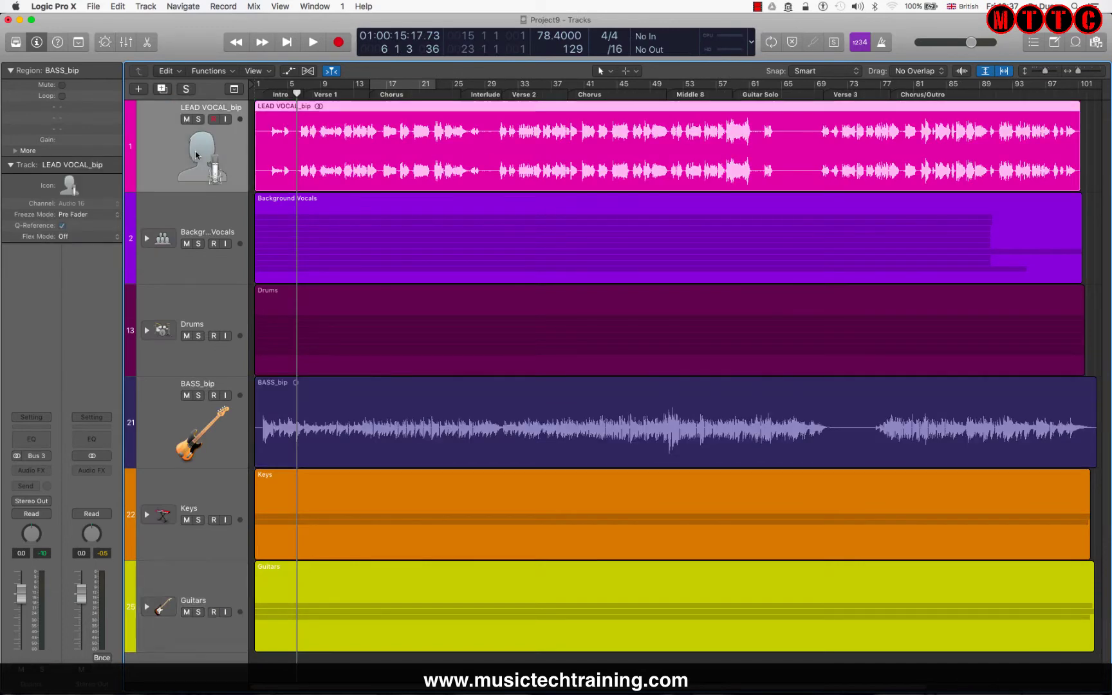
left_click(215, 222)
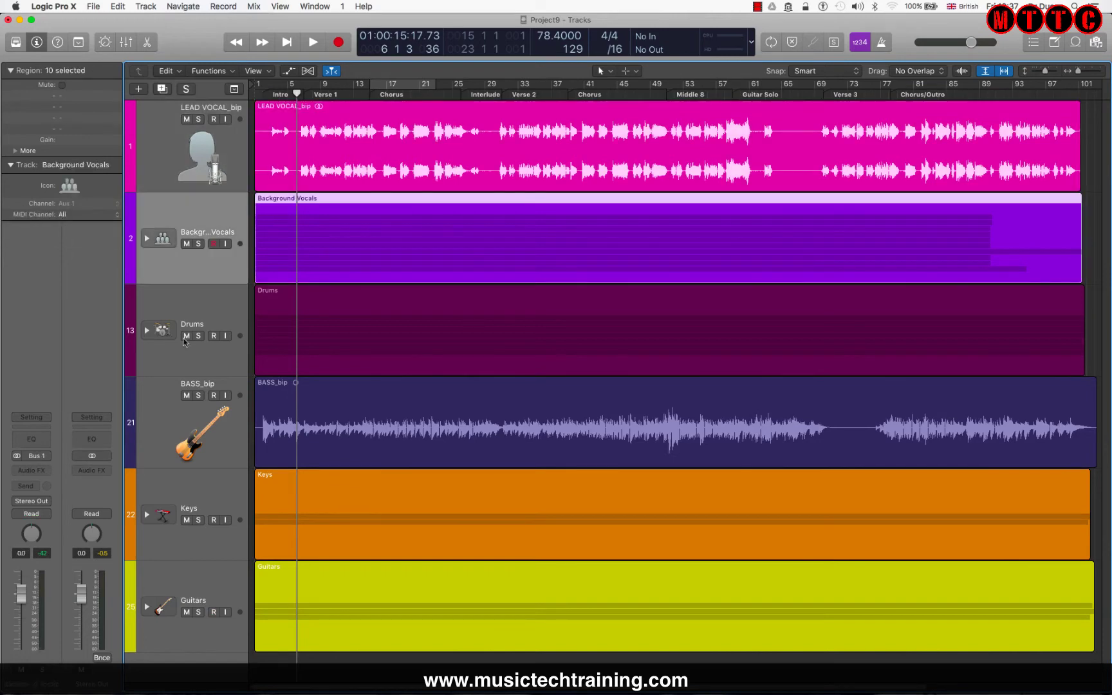
left_click(201, 326)
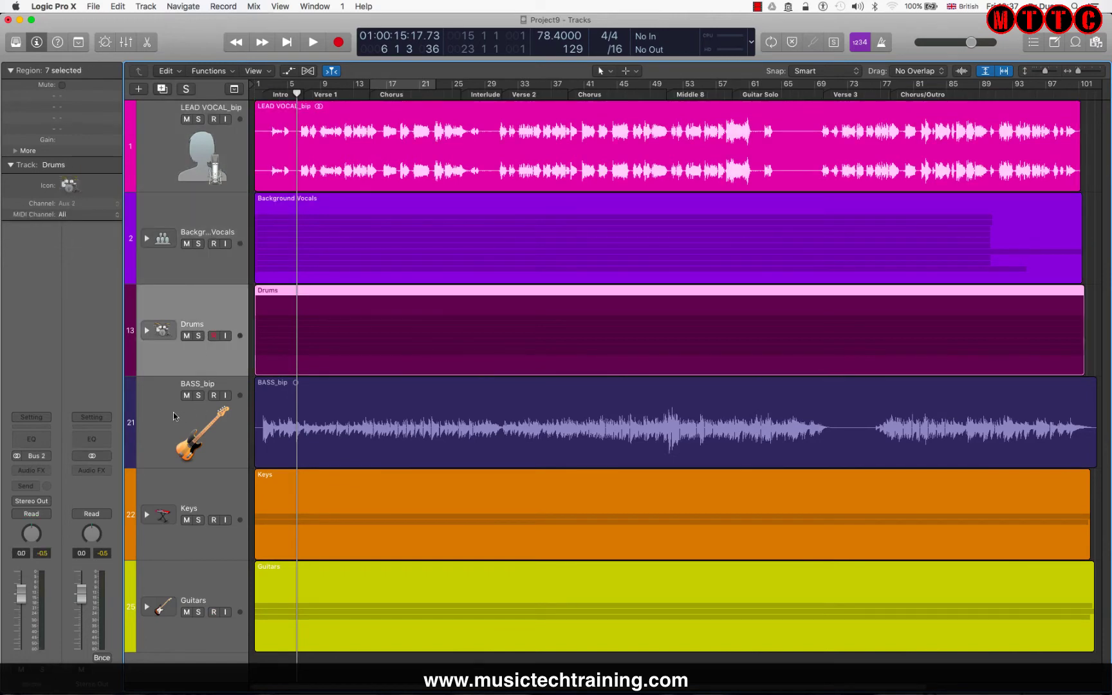
left_click(203, 492)
left_click(187, 579)
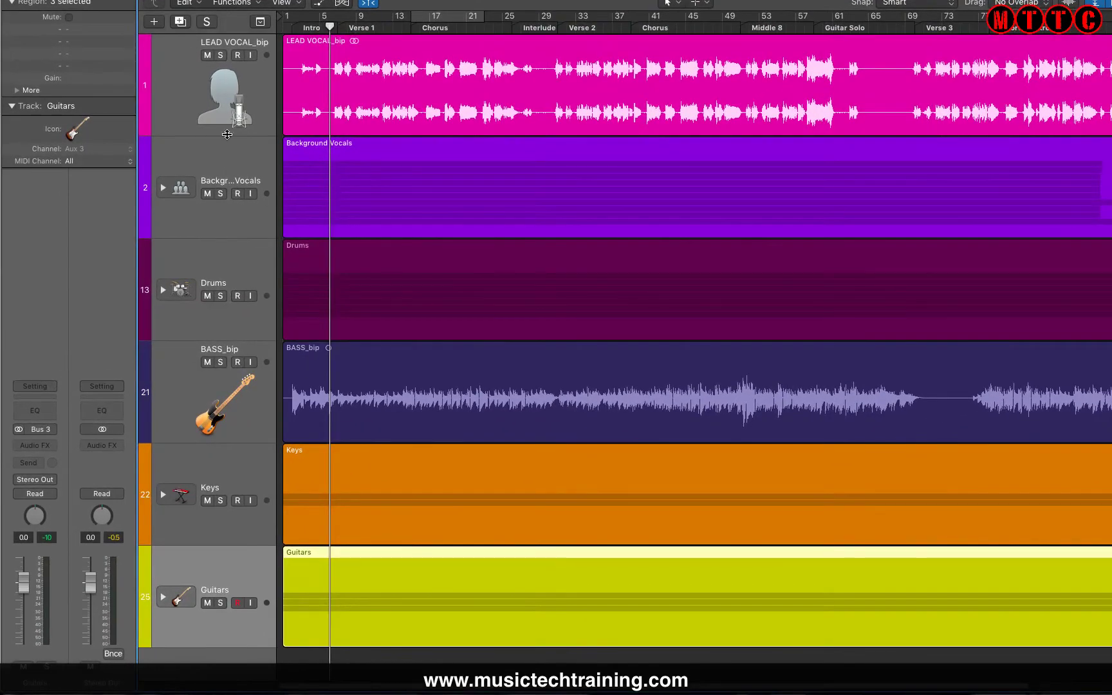
left_click(223, 92)
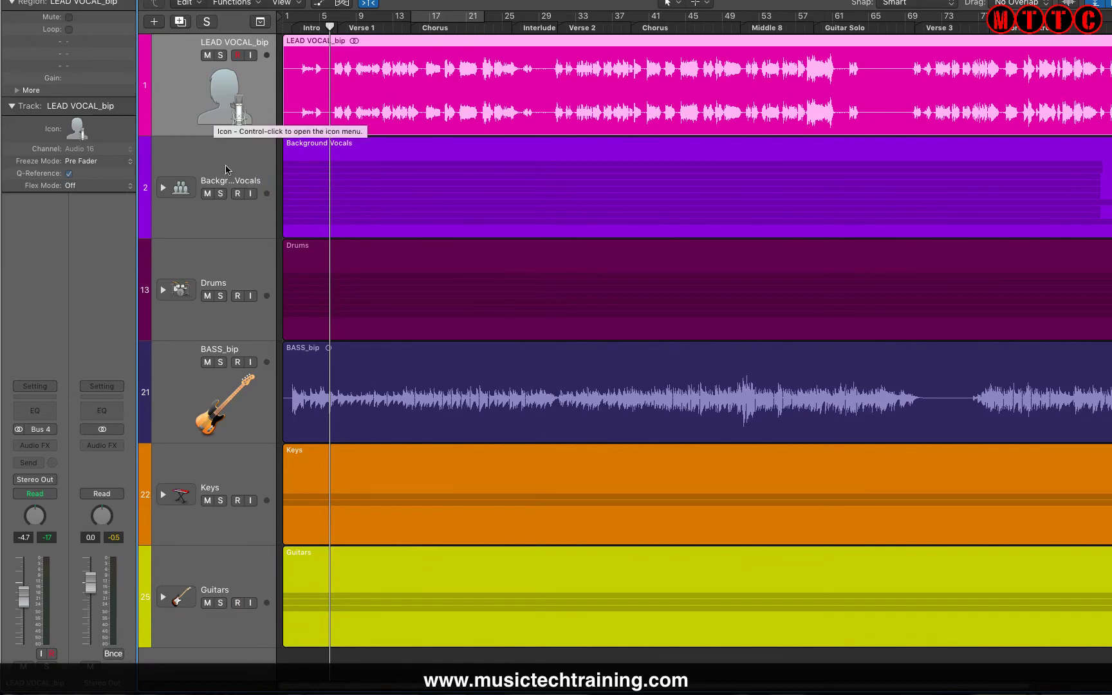
left_click(162, 190)
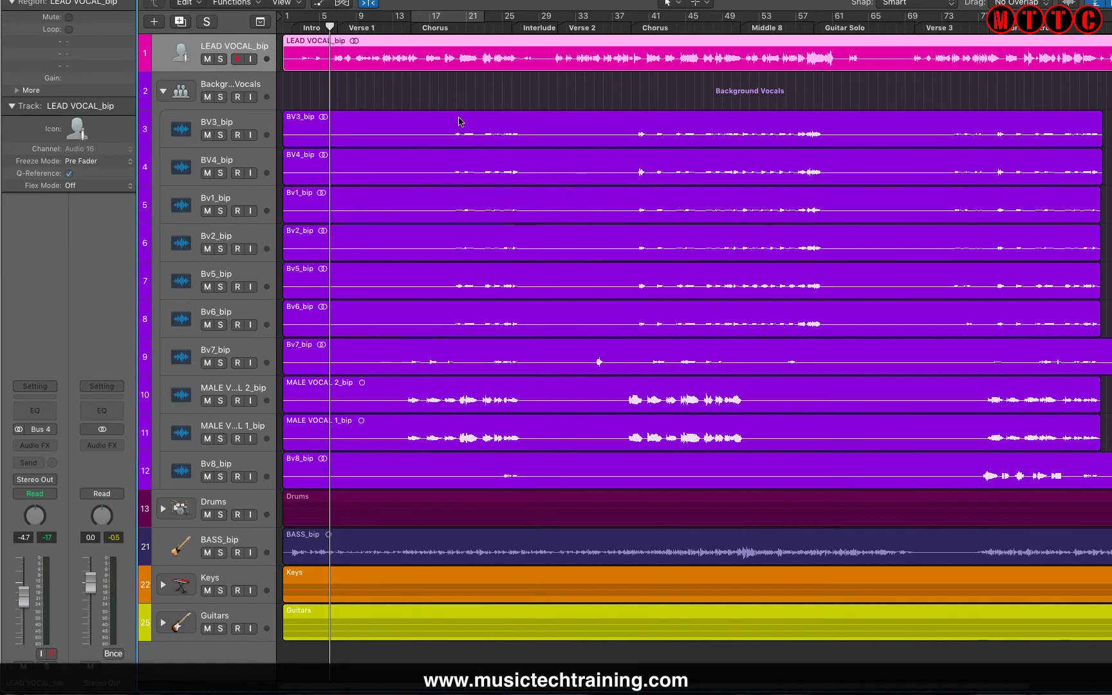
Step: Give BV3_bip, Bv1_bip and MALE VOCAL 1_bip the singer icon in the Track Inspector
left_click(185, 132)
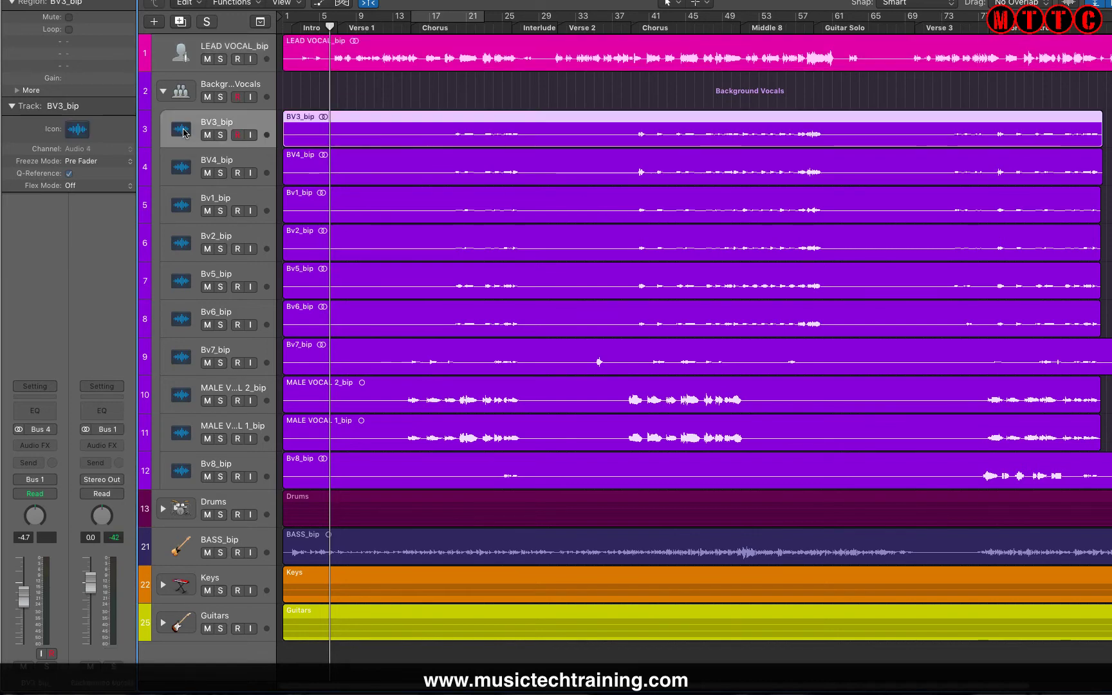
left_click(78, 131)
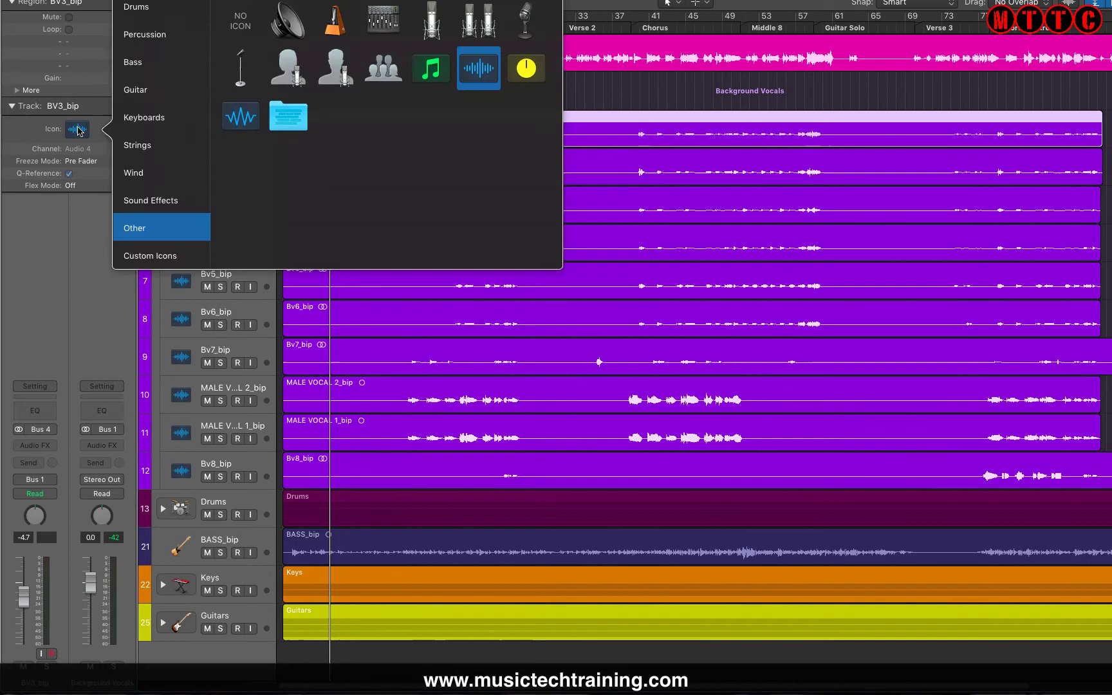
left_click(285, 74)
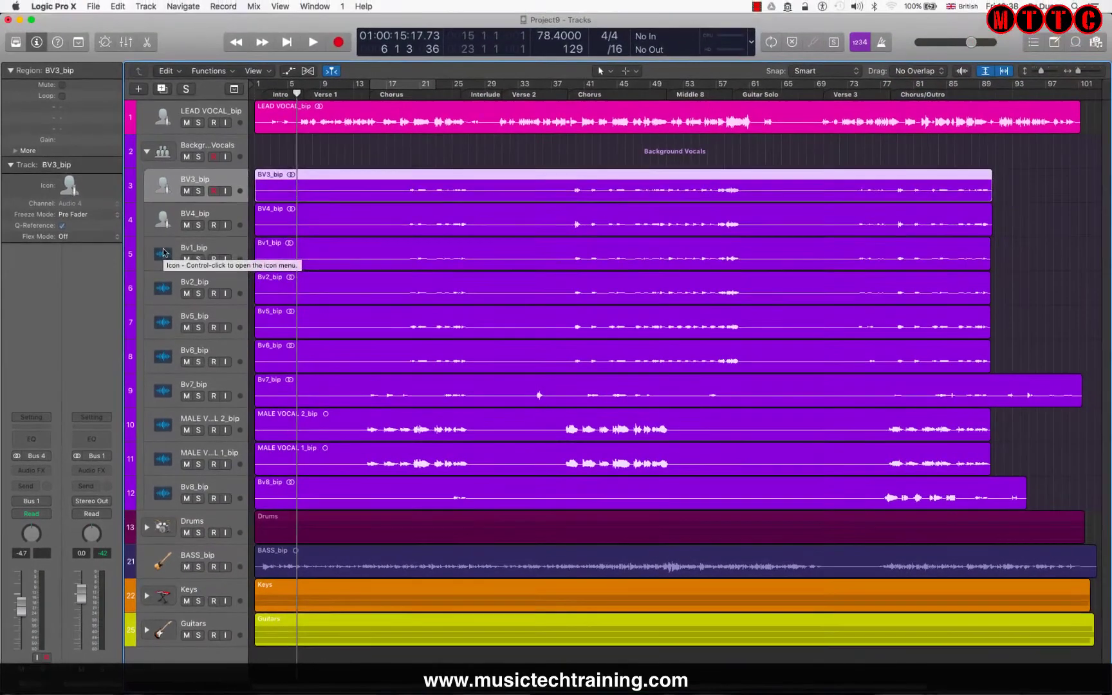
left_click(167, 244)
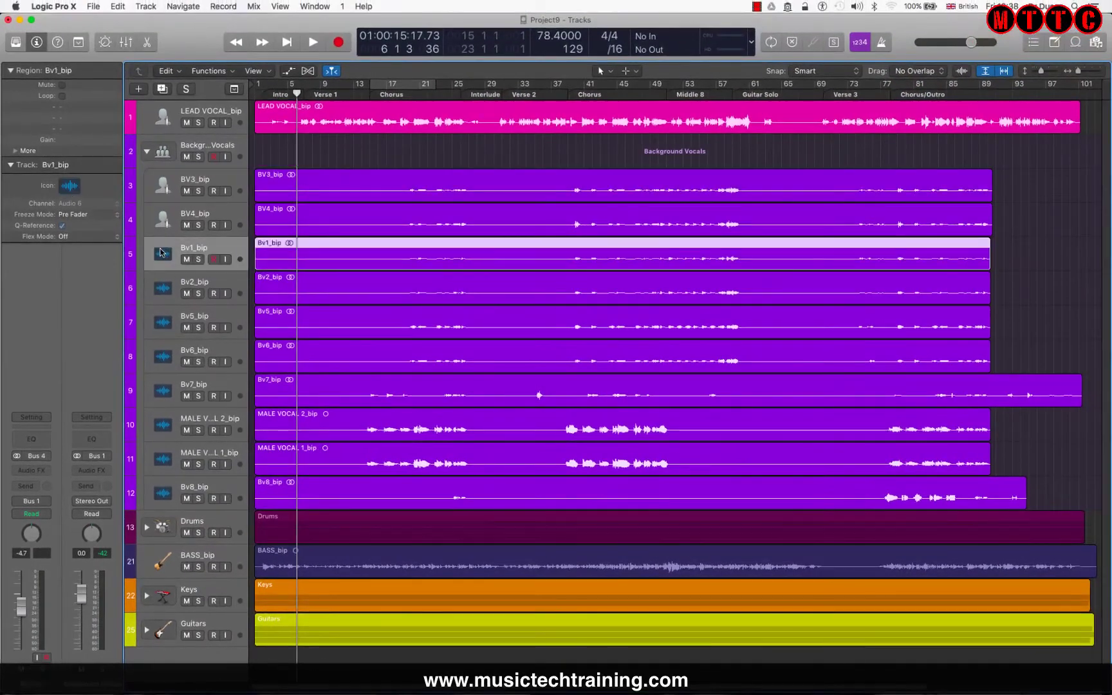
left_click(71, 186)
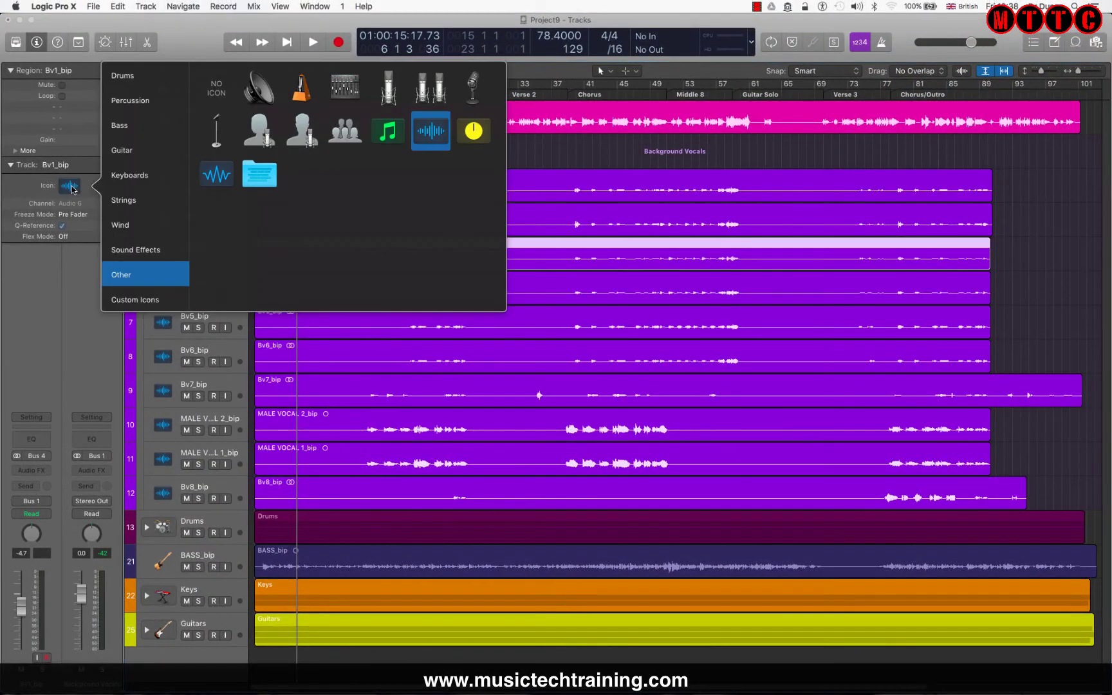
left_click(254, 139)
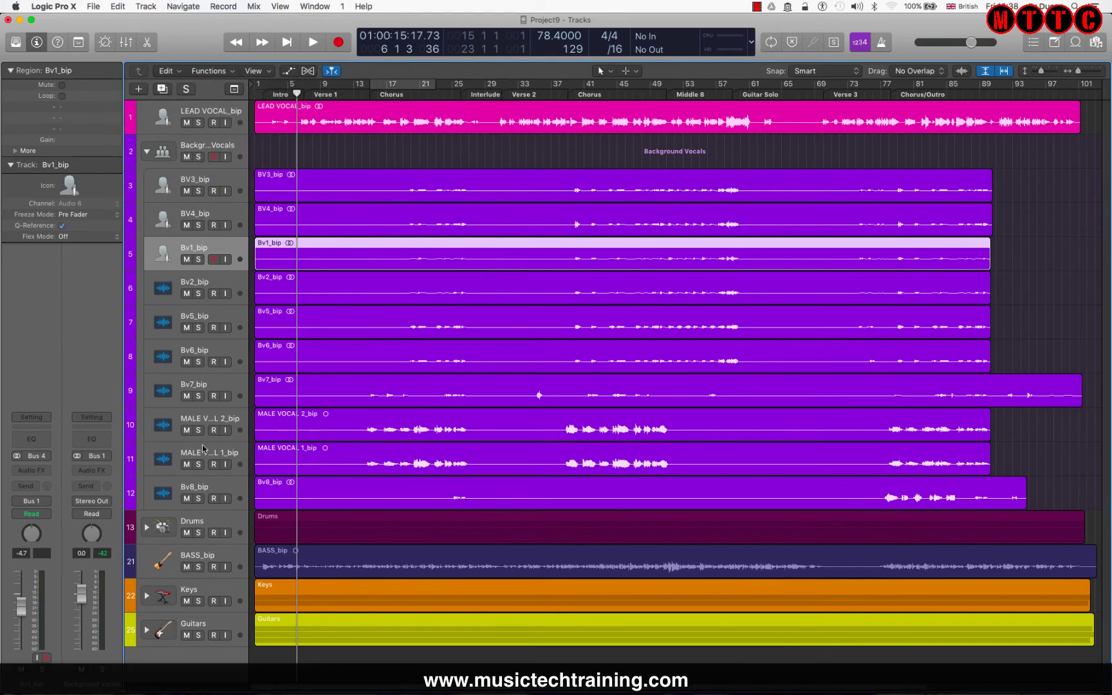
left_click(203, 450)
left_click(69, 187)
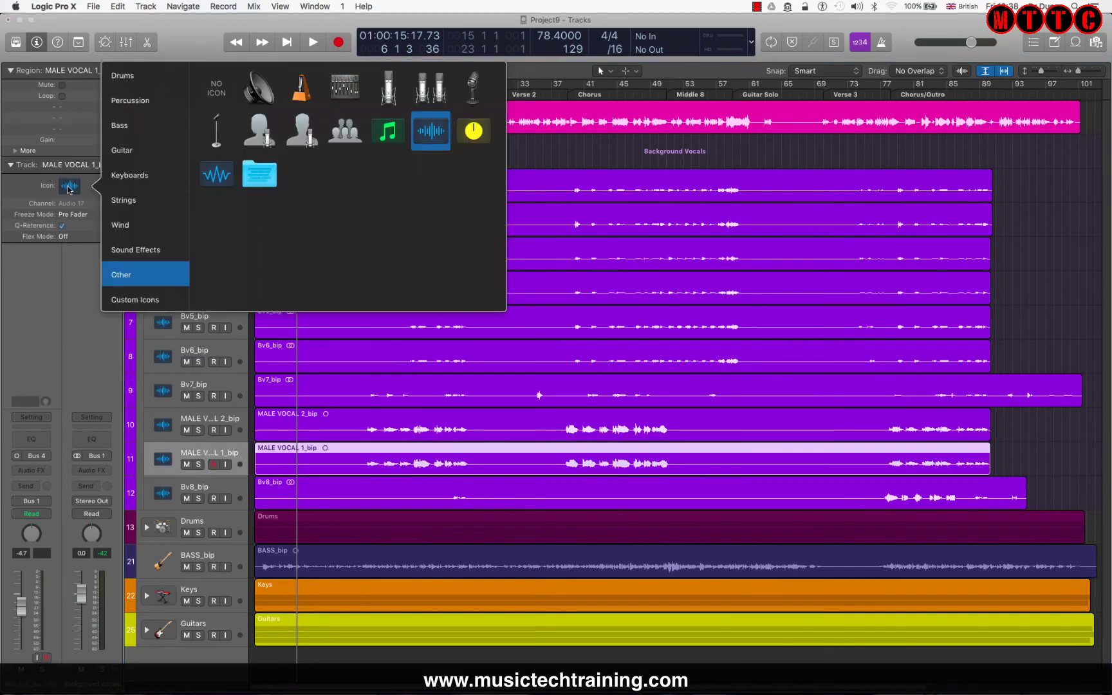
left_click(303, 129)
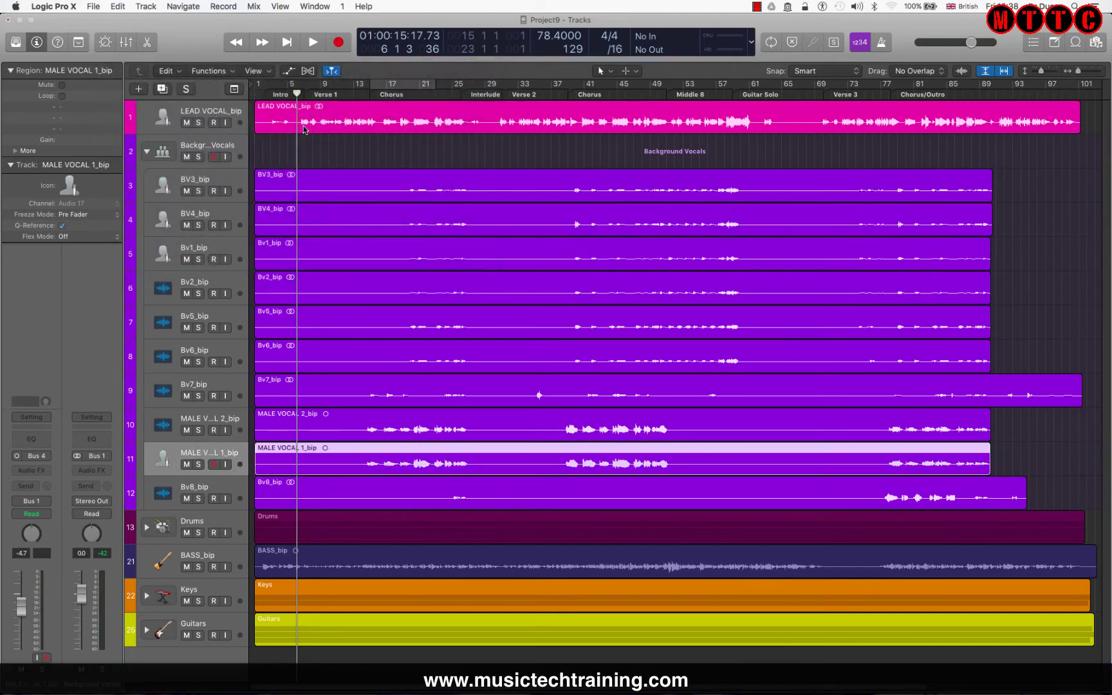
Step: Give MALE VOCAL 2_bip and Bv8_bip the singer icon, then re-open Background Vocals
left_click(174, 423)
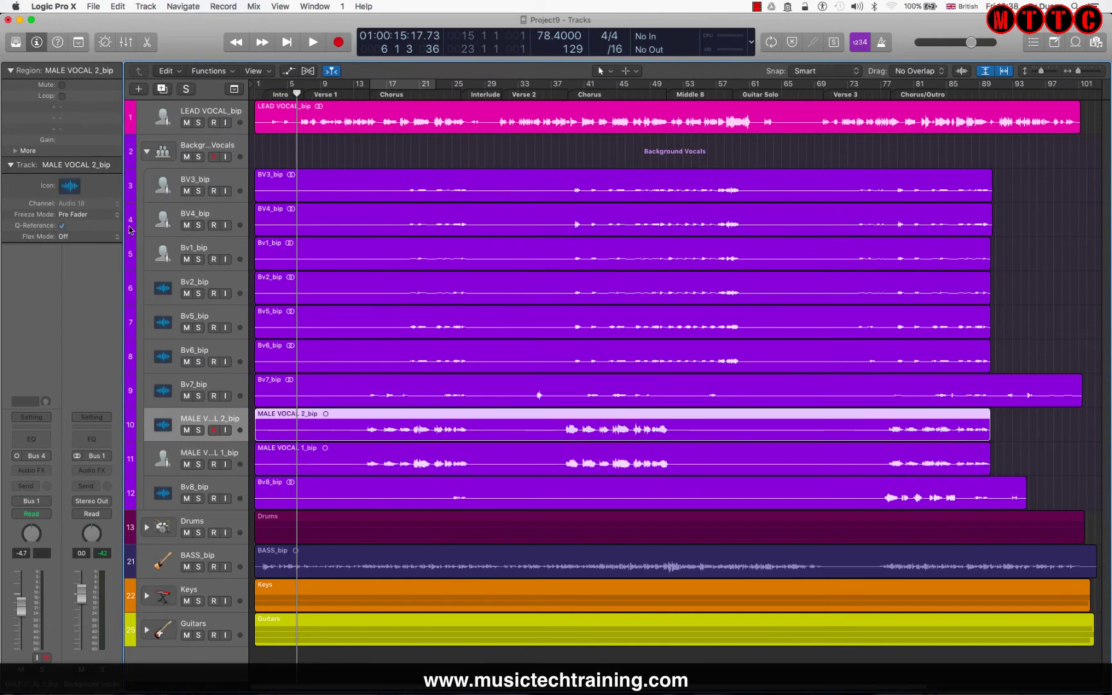
left_click(70, 186)
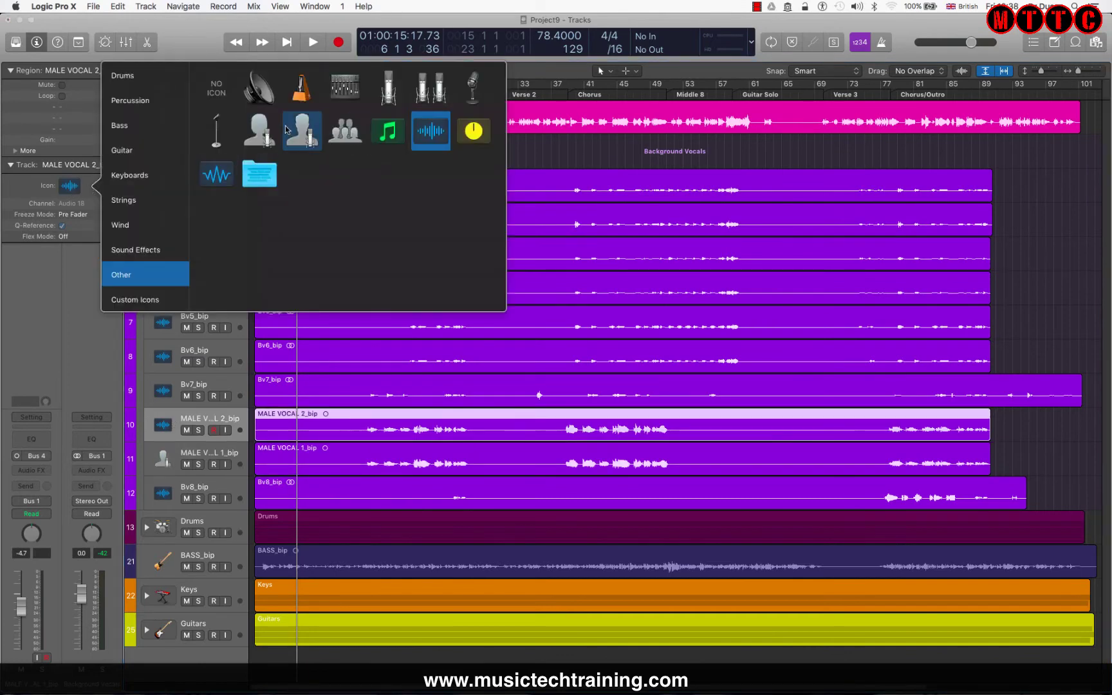
left_click(303, 132)
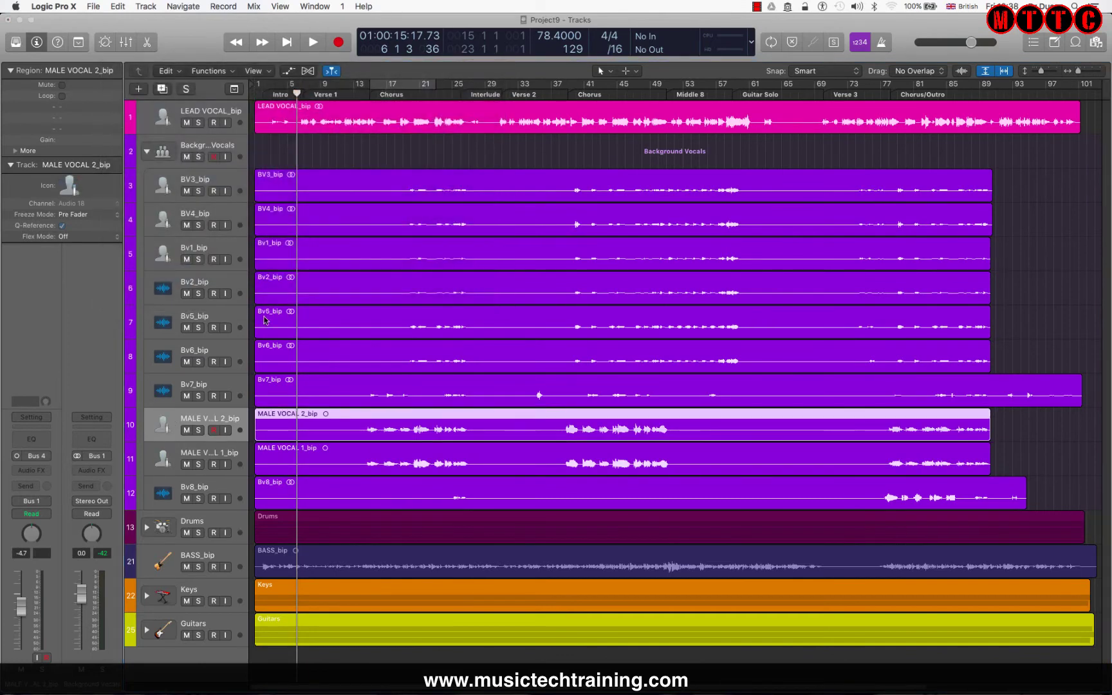
left_click(161, 479)
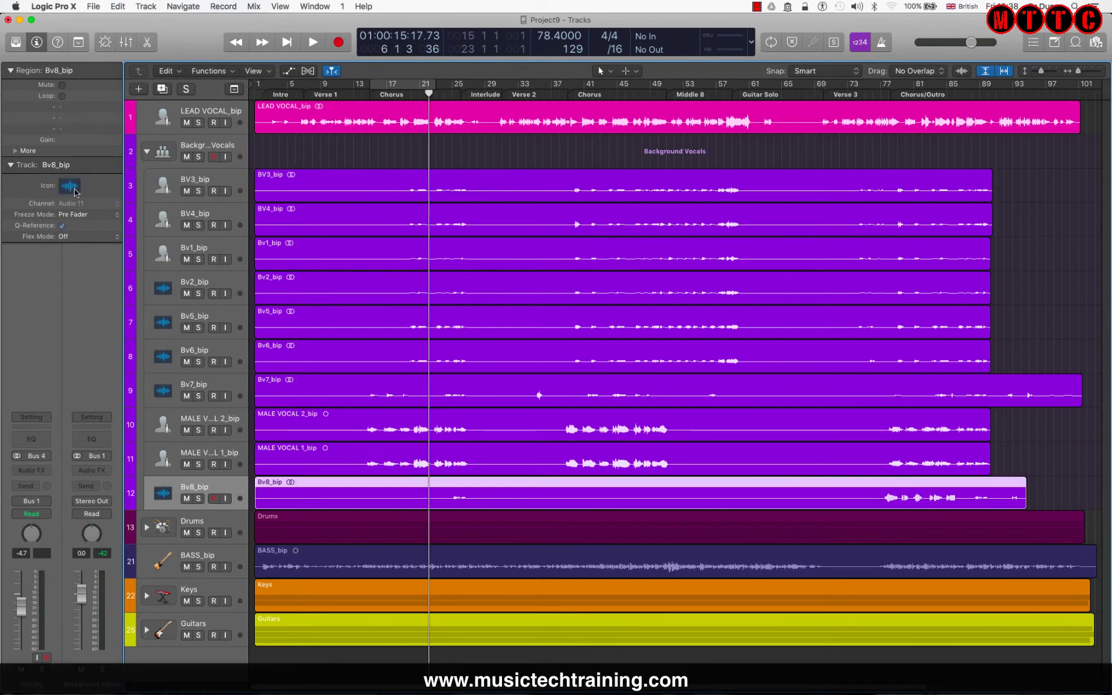
left_click(70, 186)
left_click(308, 126)
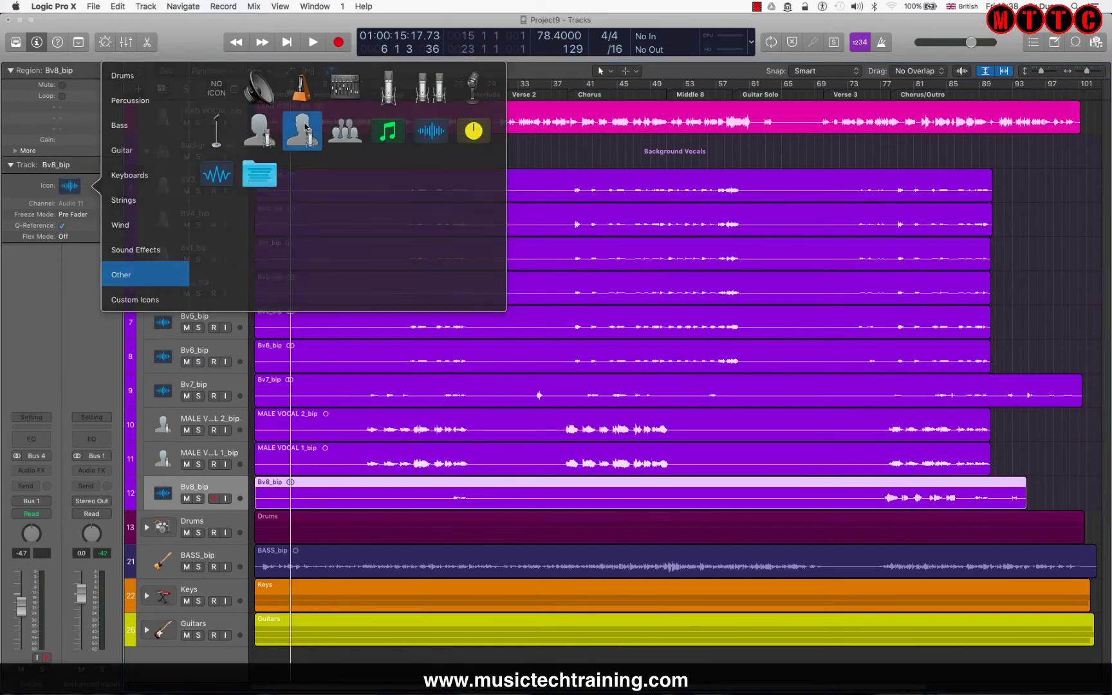
left_click(147, 152)
left_click(147, 240)
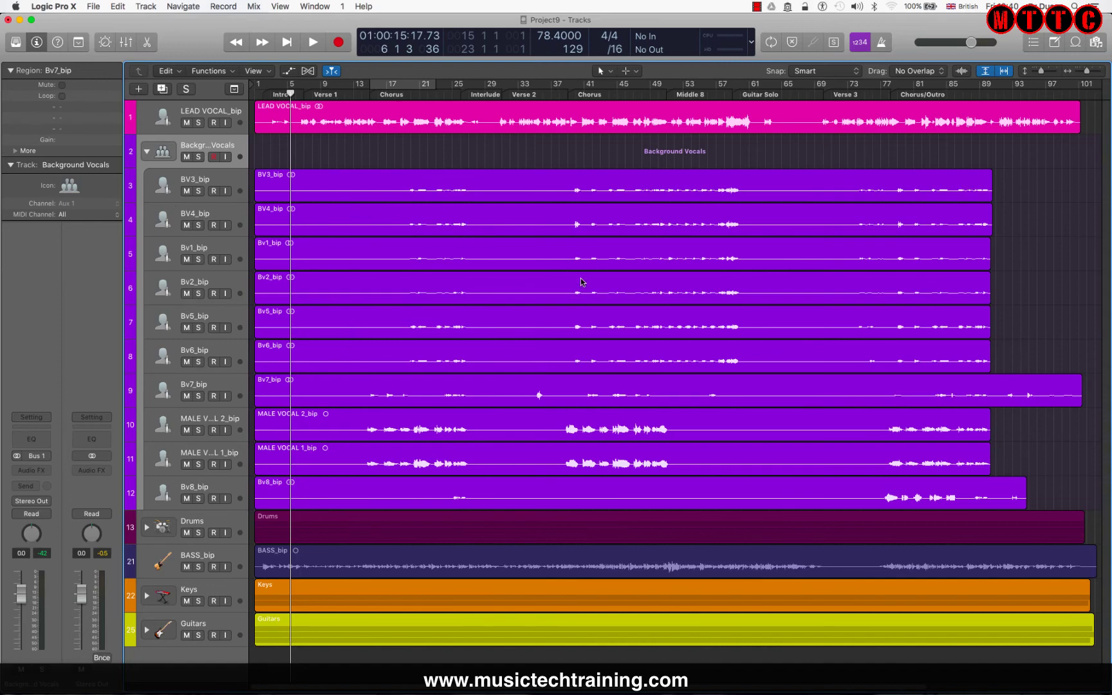
Step: Collapse Background Vocals and expand Drums to view its kick, snare, hi-hat and overhead icons
left_click(146, 153)
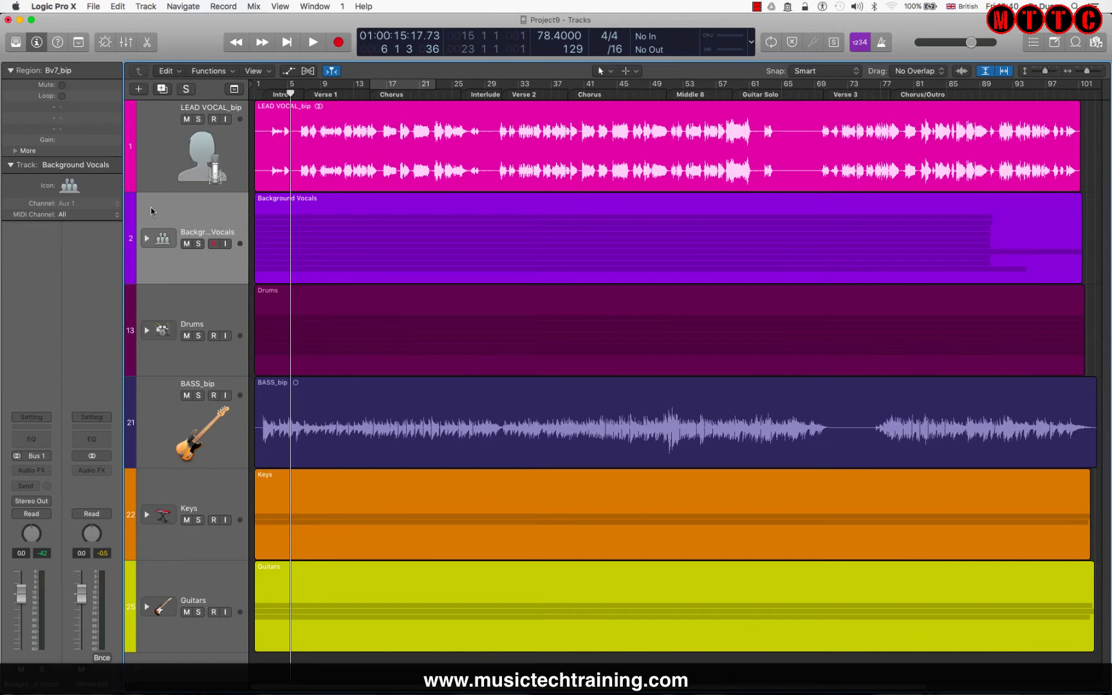
left_click(147, 331)
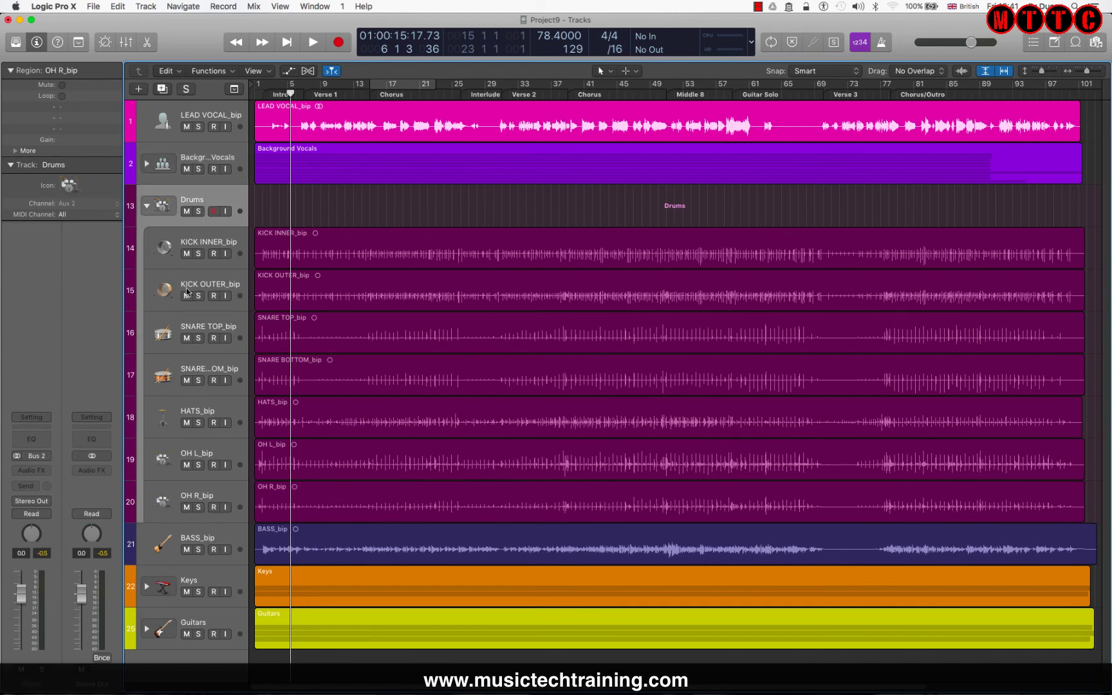
Step: Toggle the Drums and Background Vocals stacks, leaving both collapsed in the compact overview
left_click(147, 207)
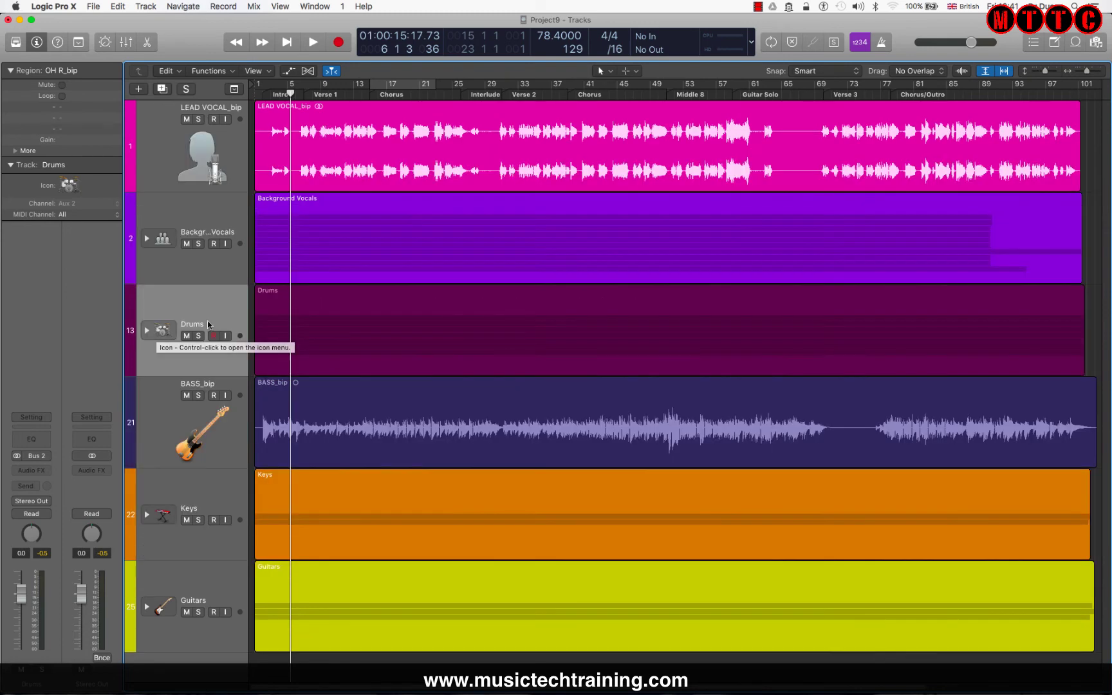
left_click(147, 329)
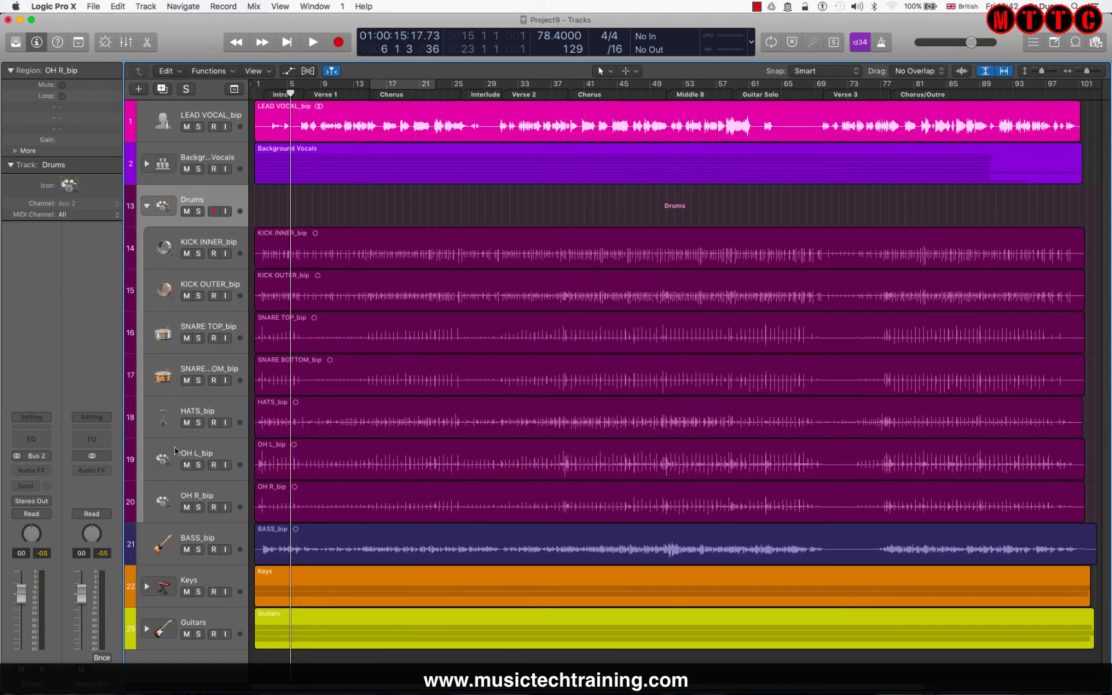
left_click(148, 207)
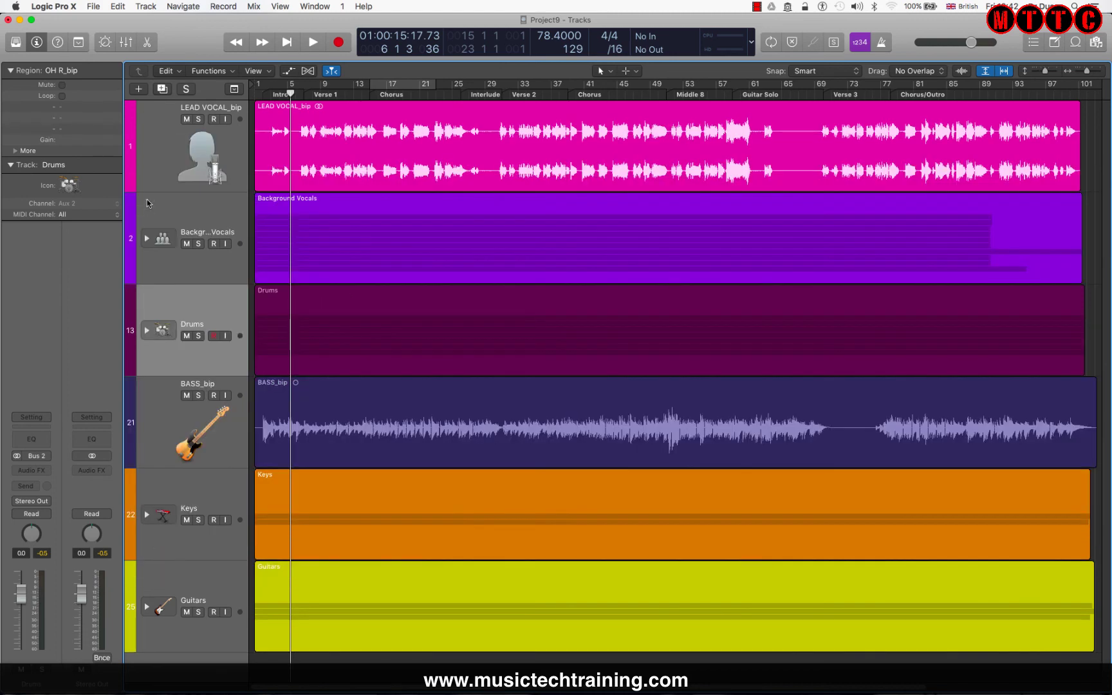
left_click(148, 237)
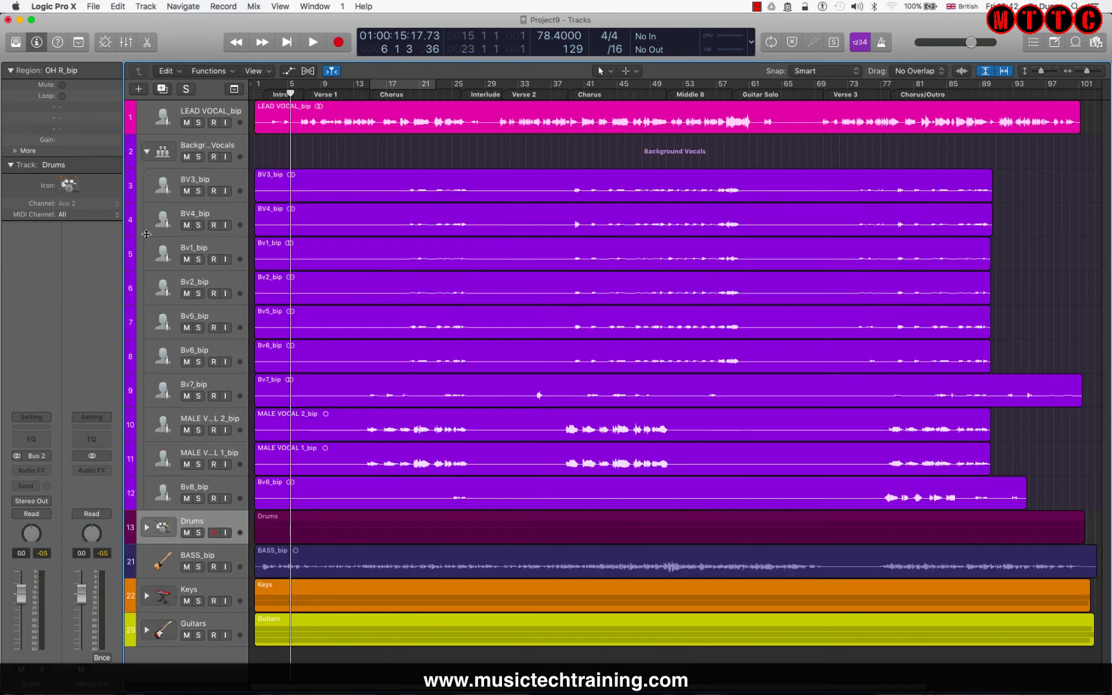
left_click(147, 148)
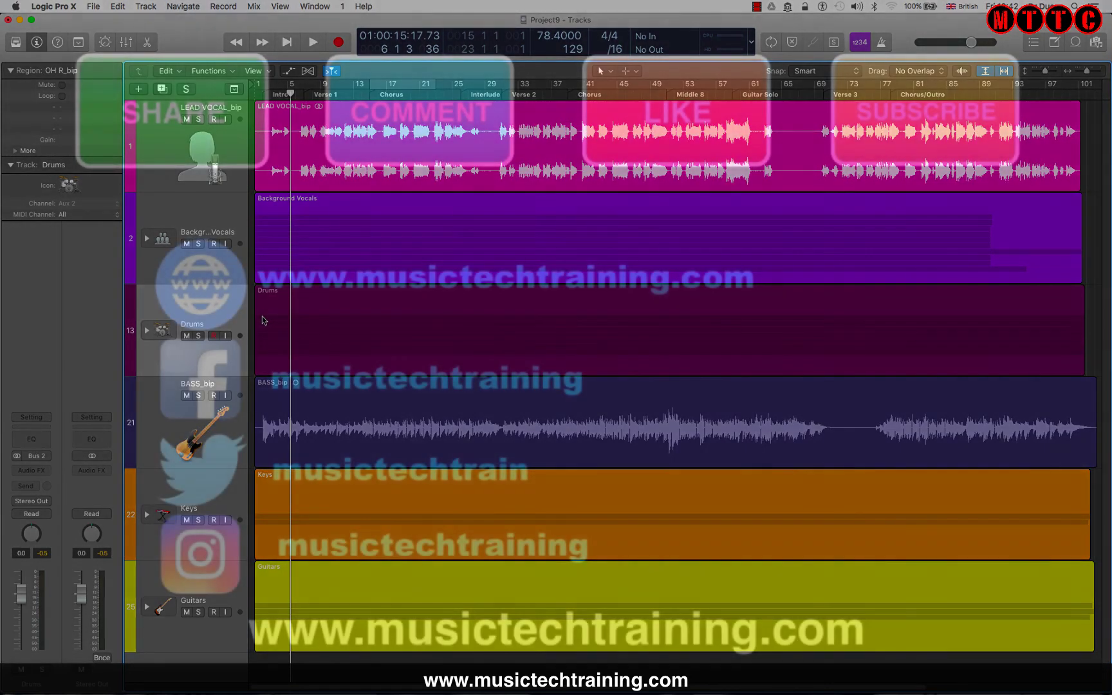